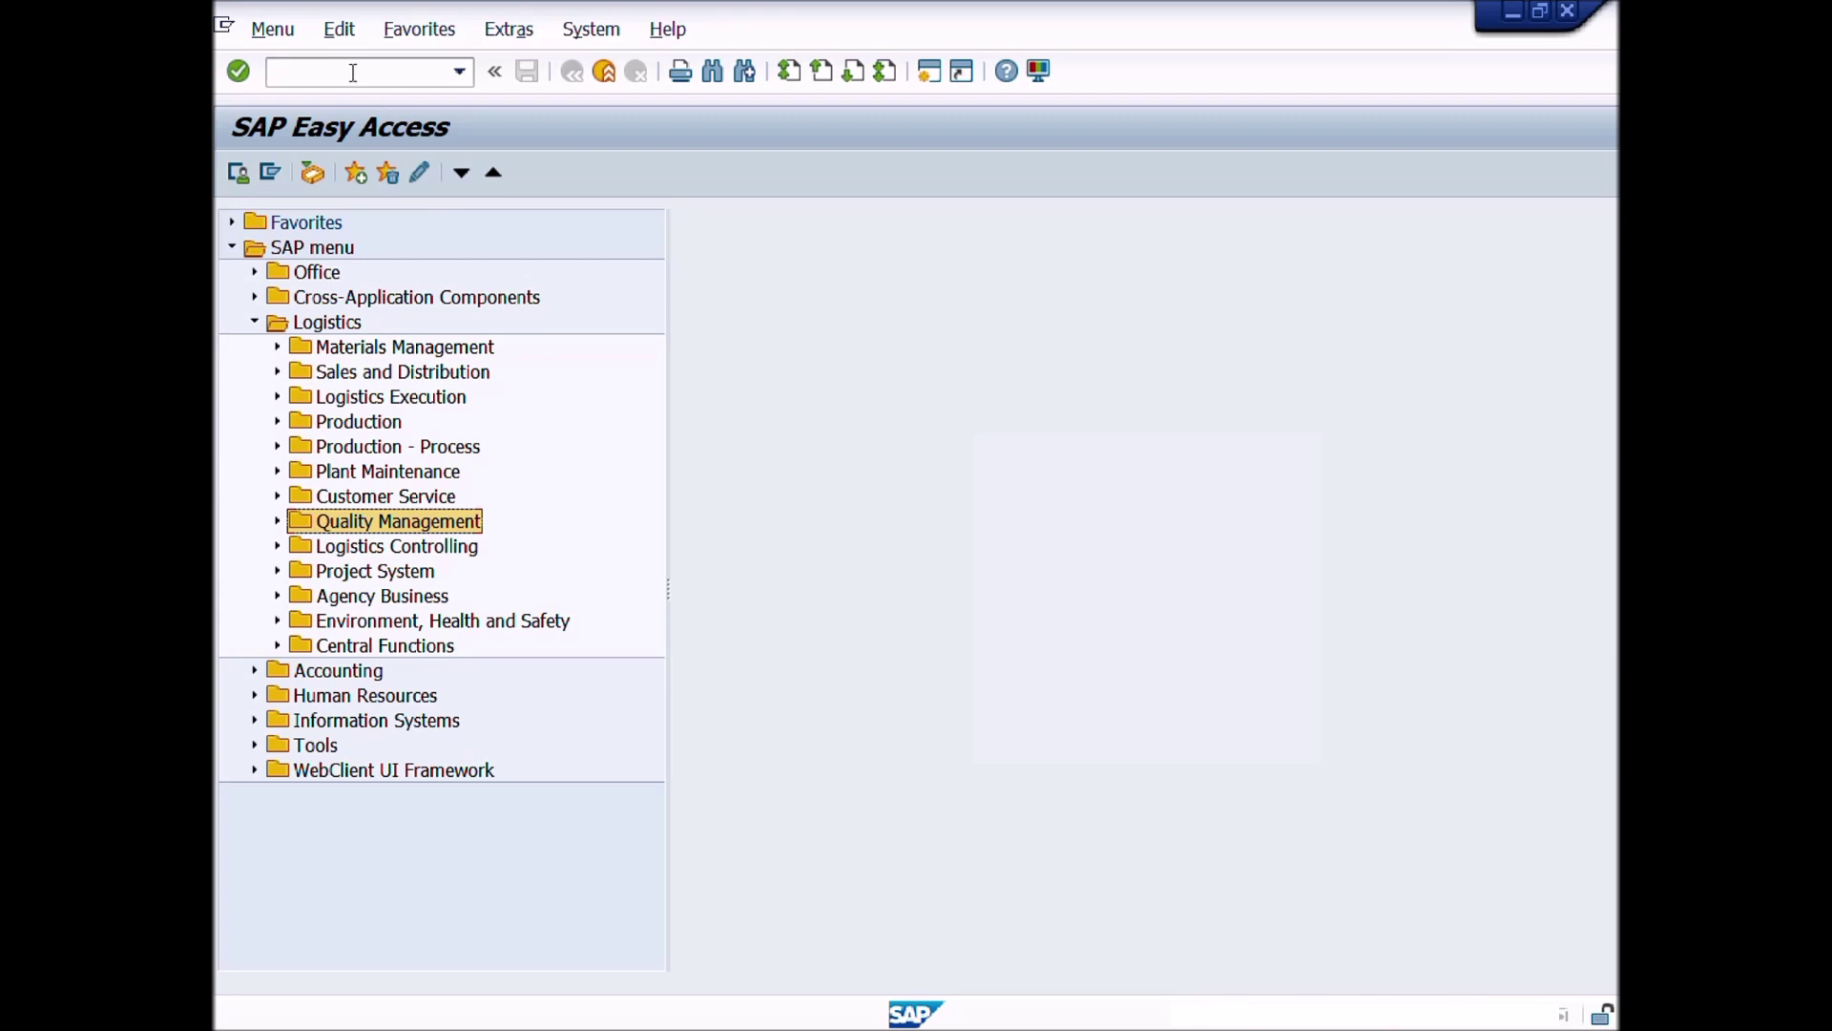
Step: Start QA32 and clear the ZQMIL01 selection profile and the 22.04.2023 lot-creation date
click(352, 72)
text(QA32)
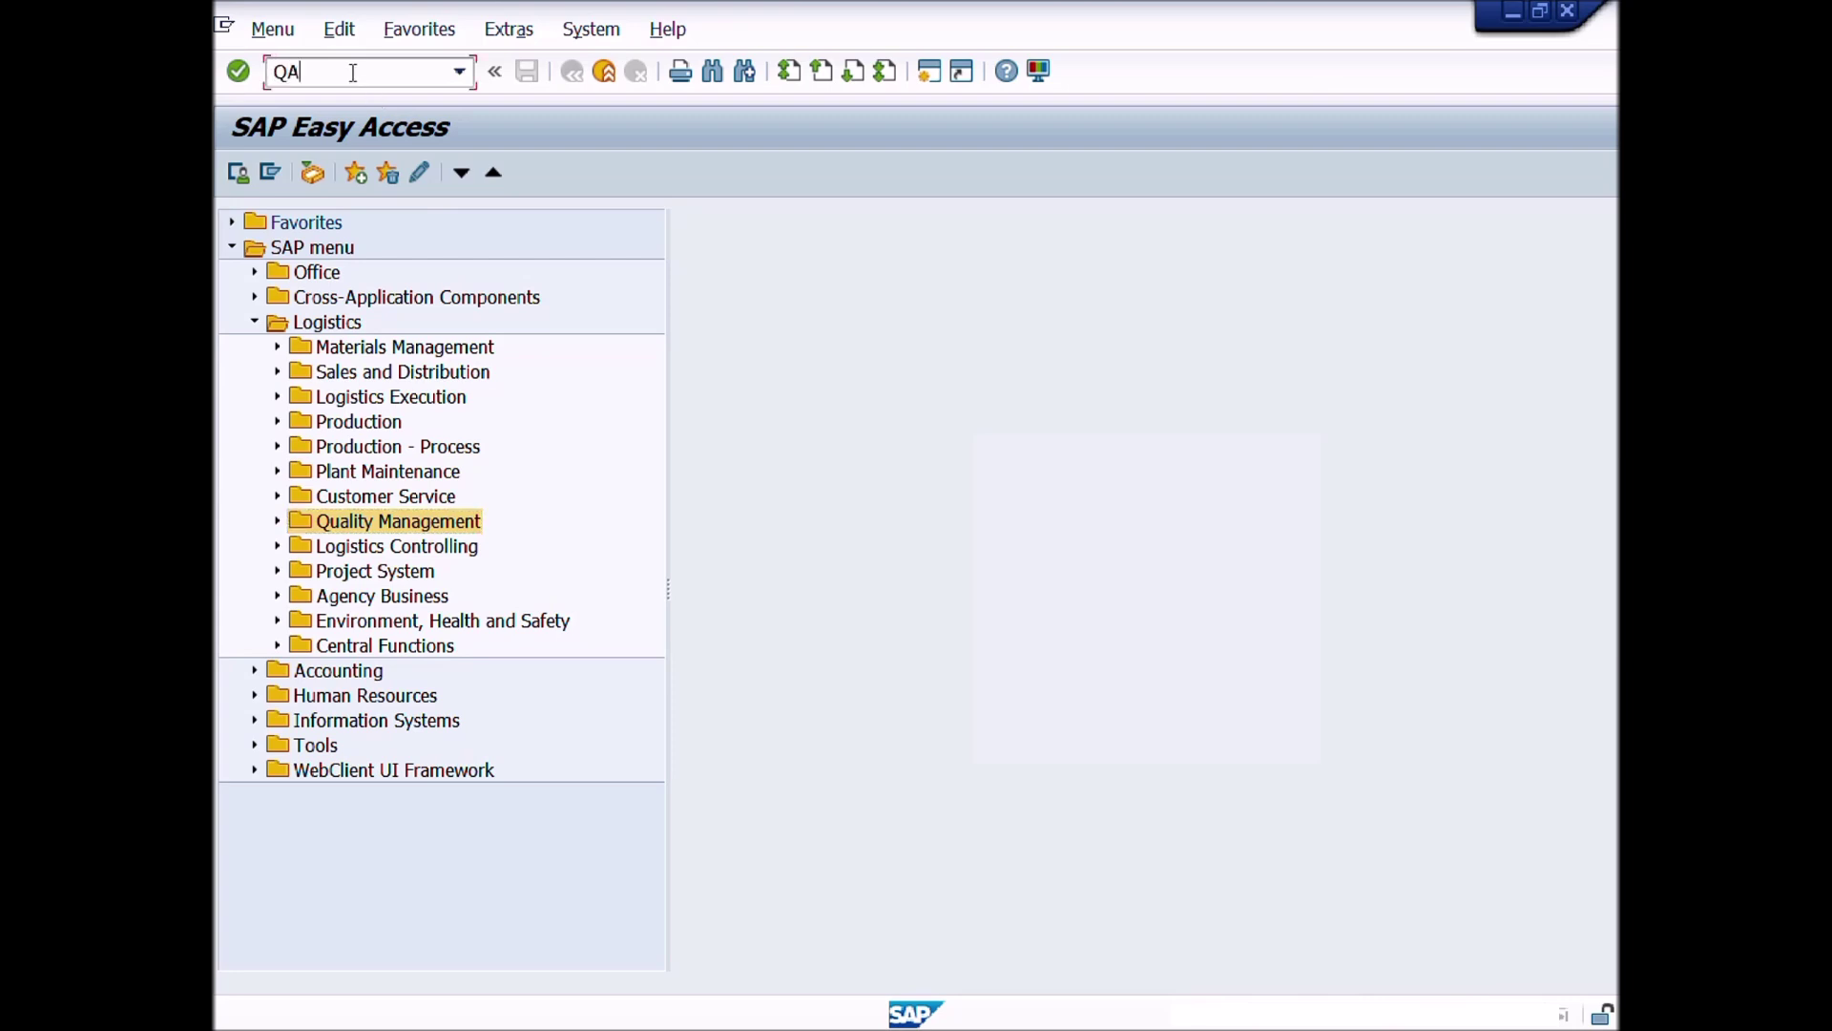
click(240, 73)
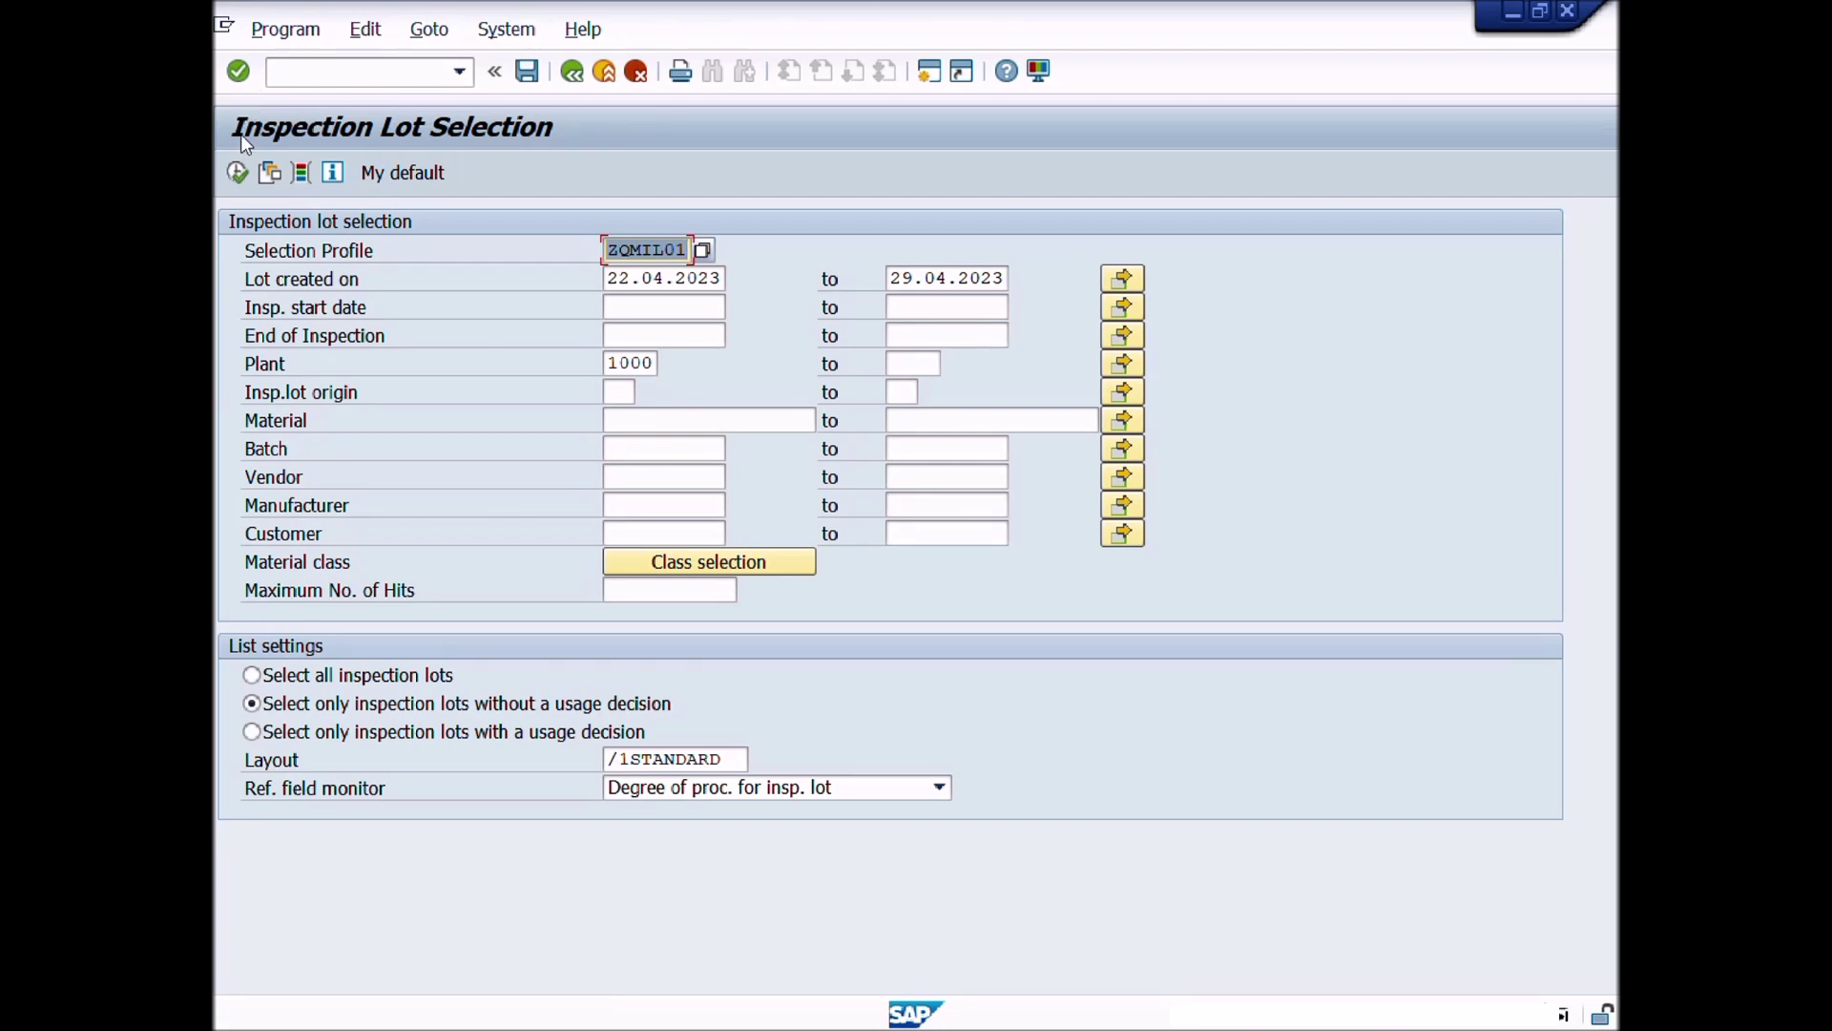
key(Delete)
key(Tab)
key(Delete)
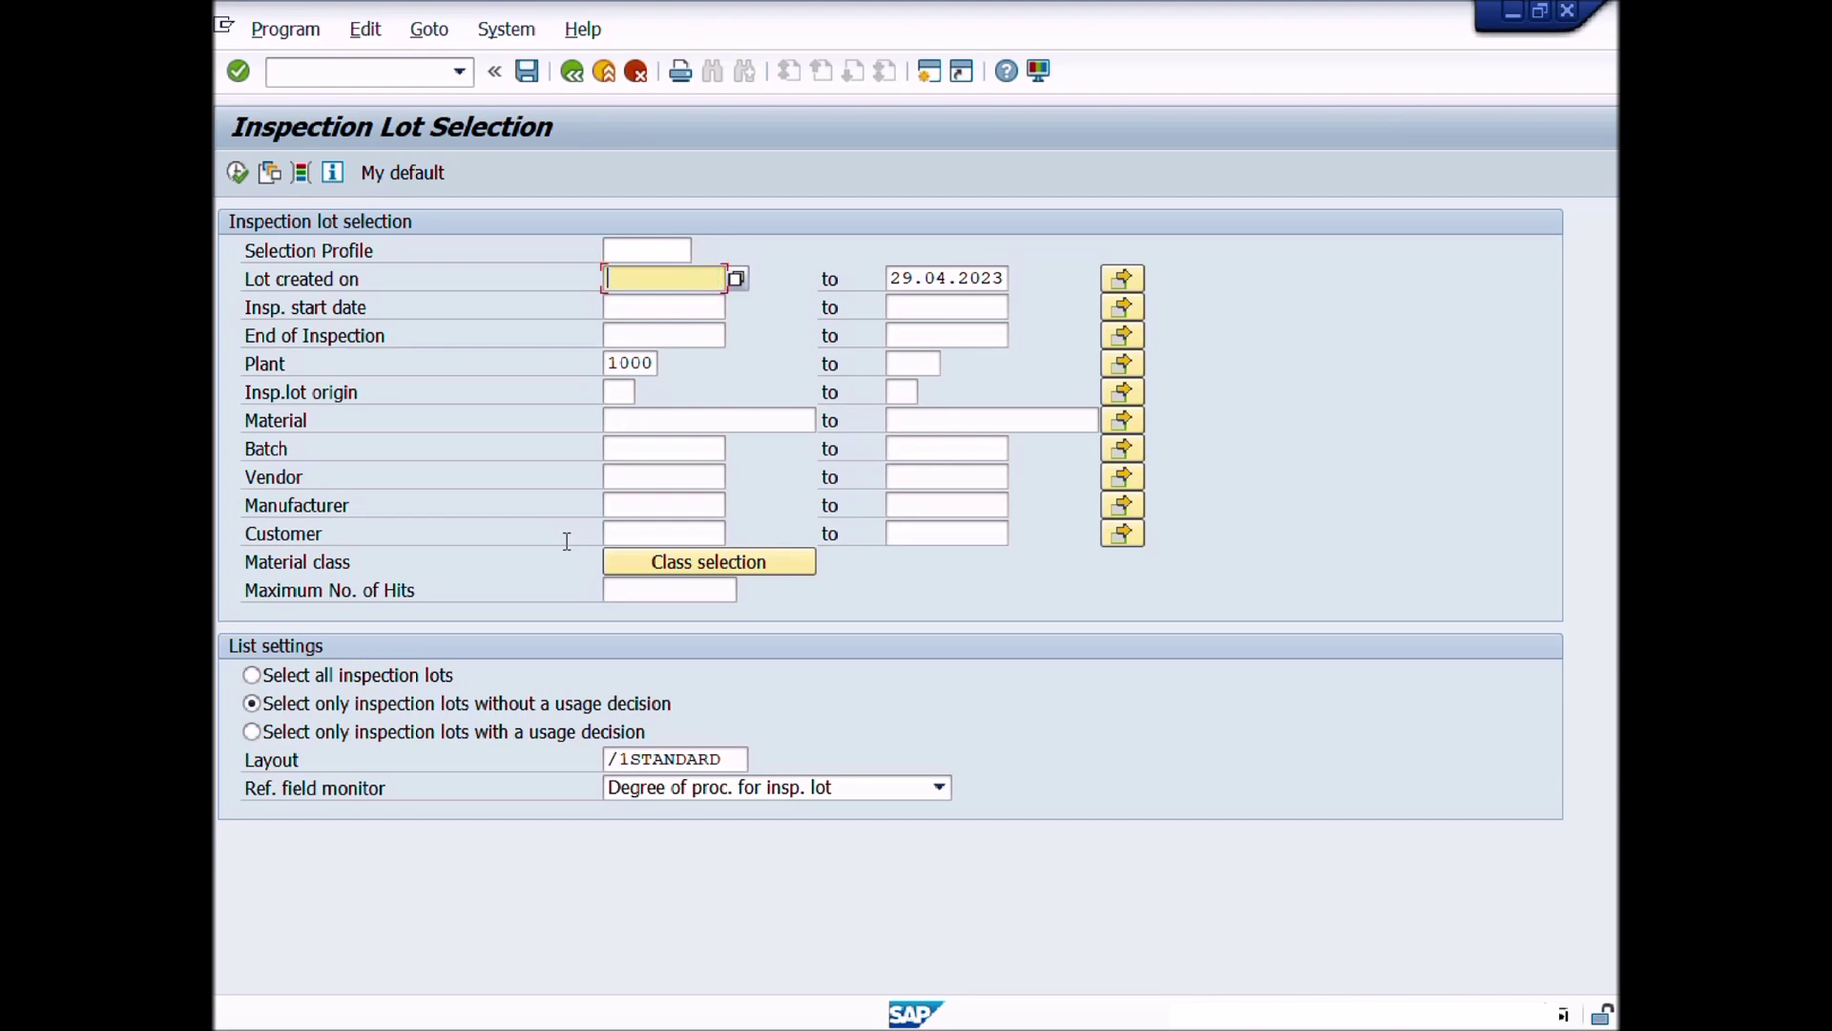
Step: Set inspection lot origin 01 and material 20000631, then run the worklist selection
click(618, 392)
text(01)
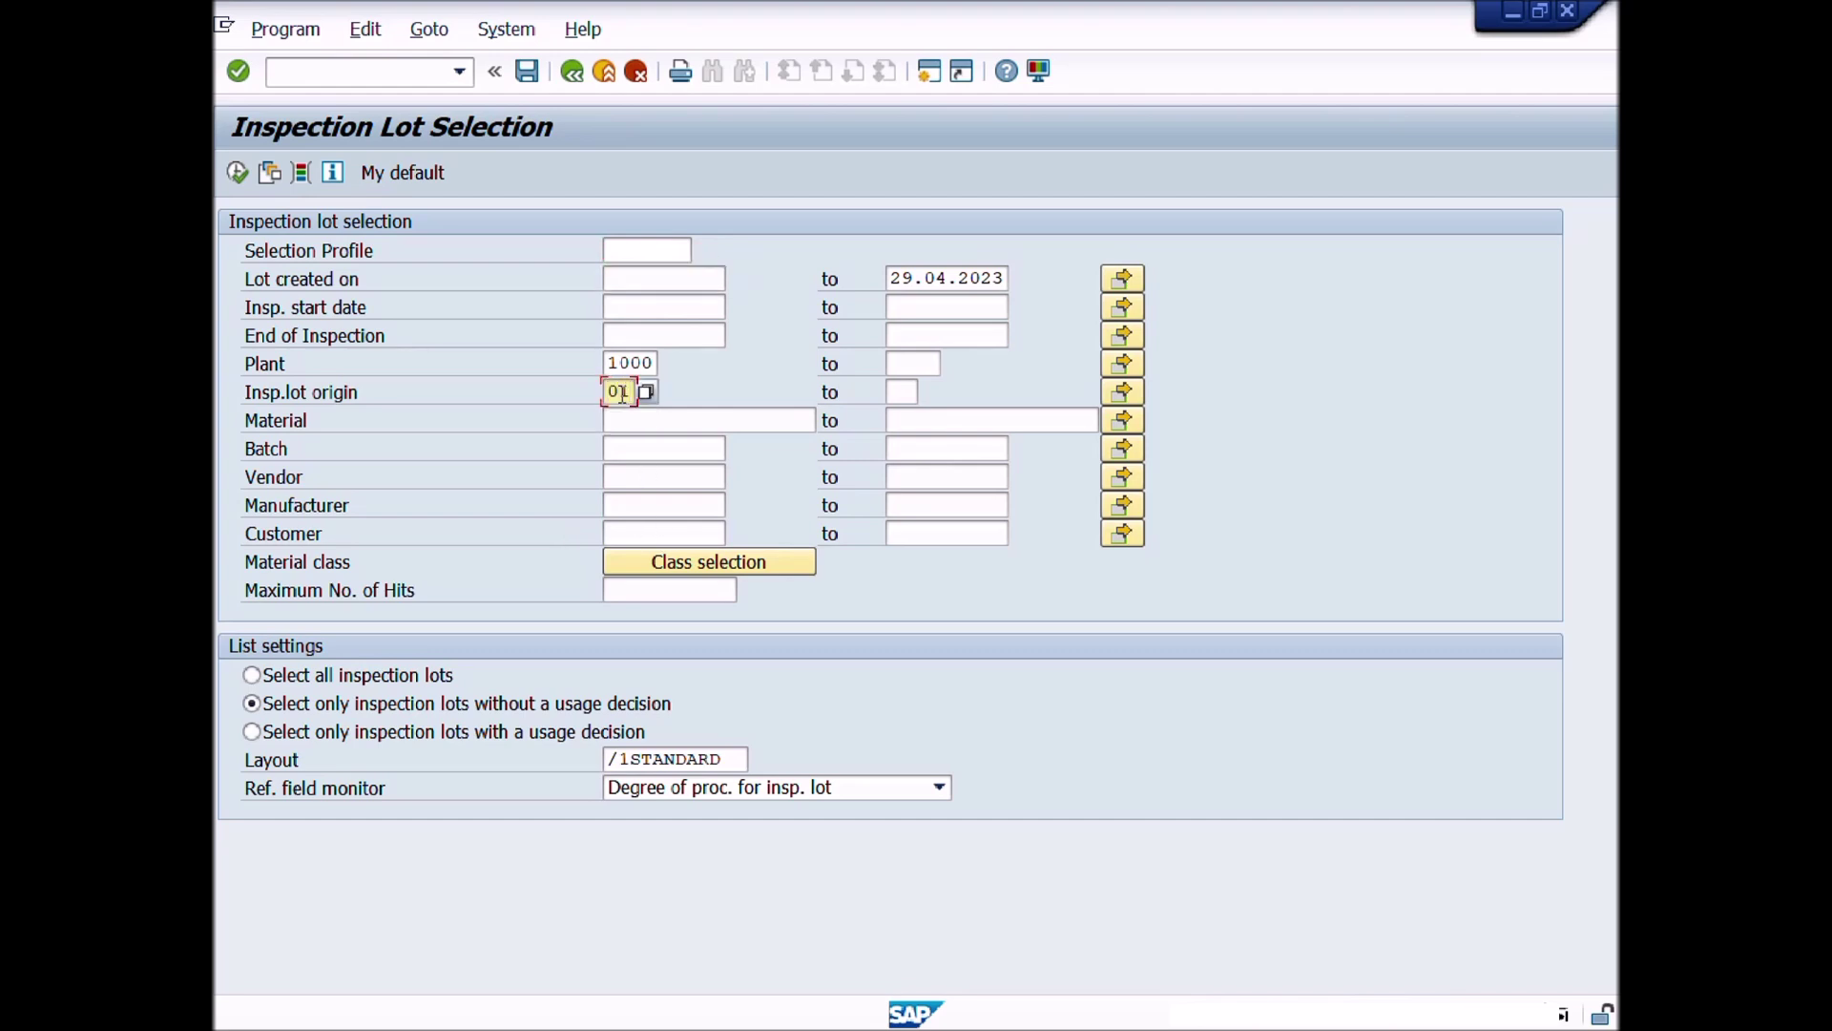
click(634, 421)
click(641, 452)
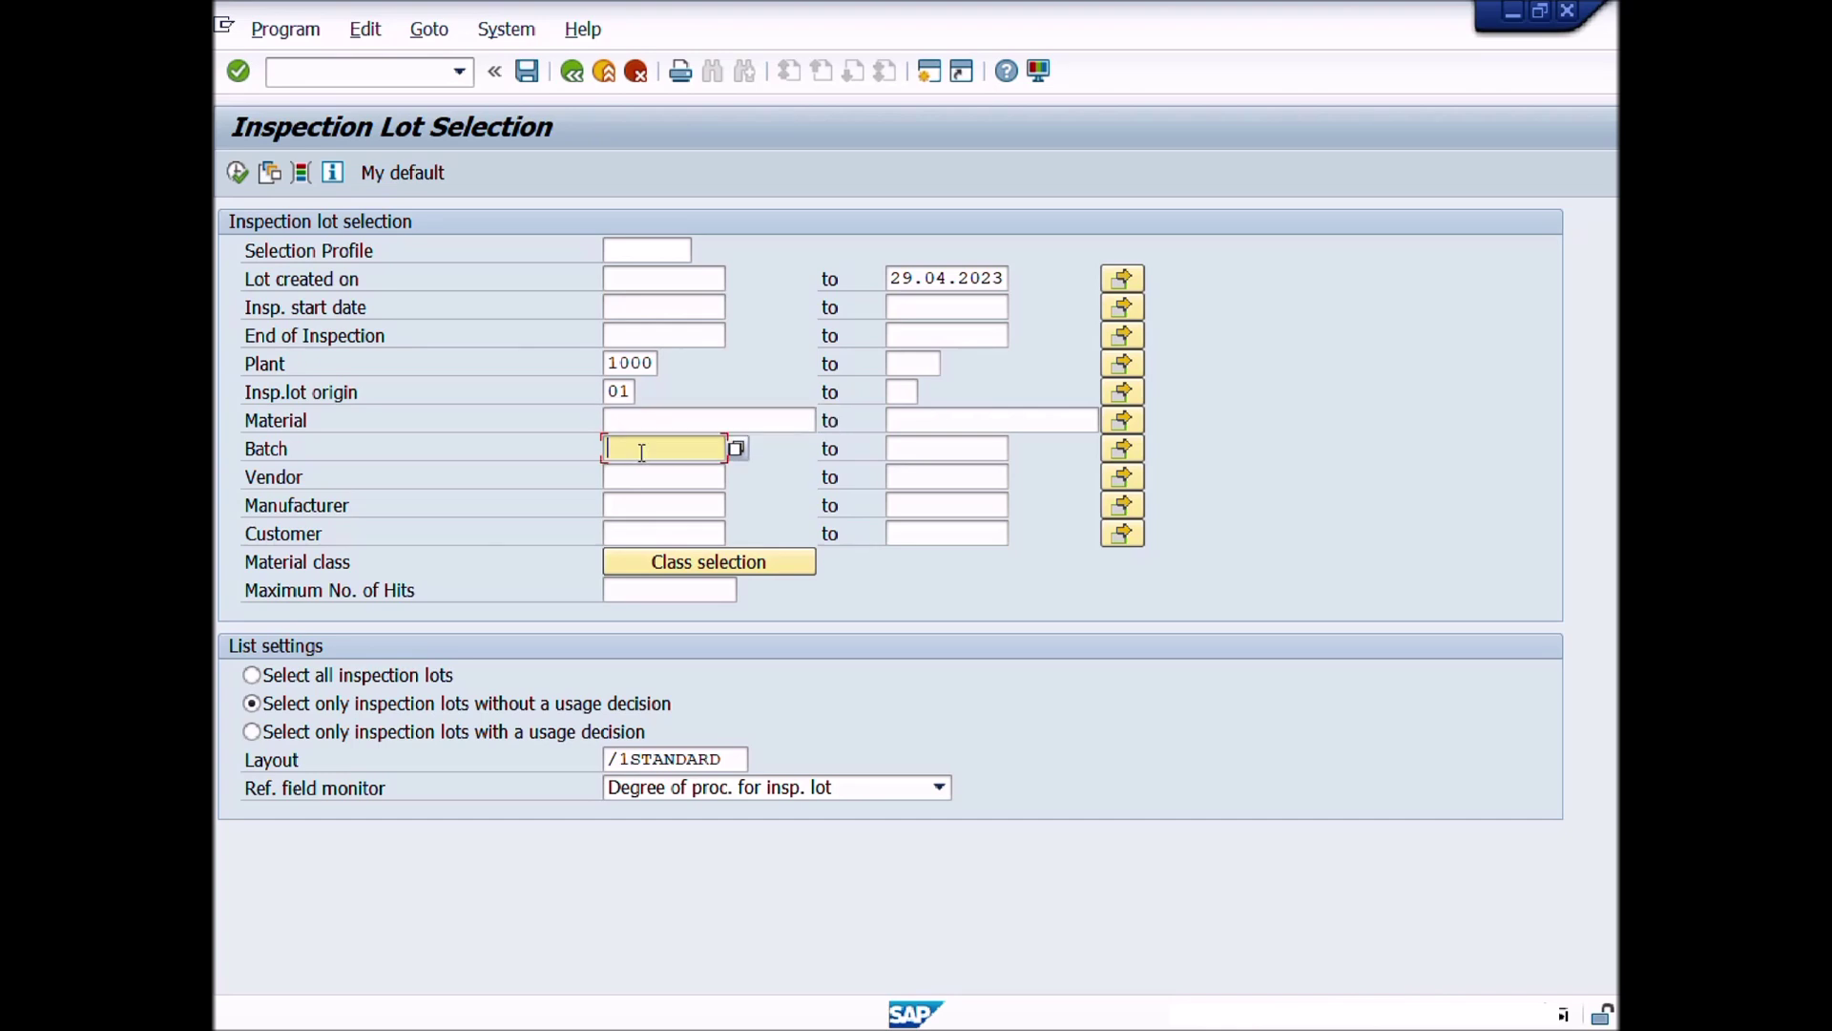
click(681, 426)
click(681, 421)
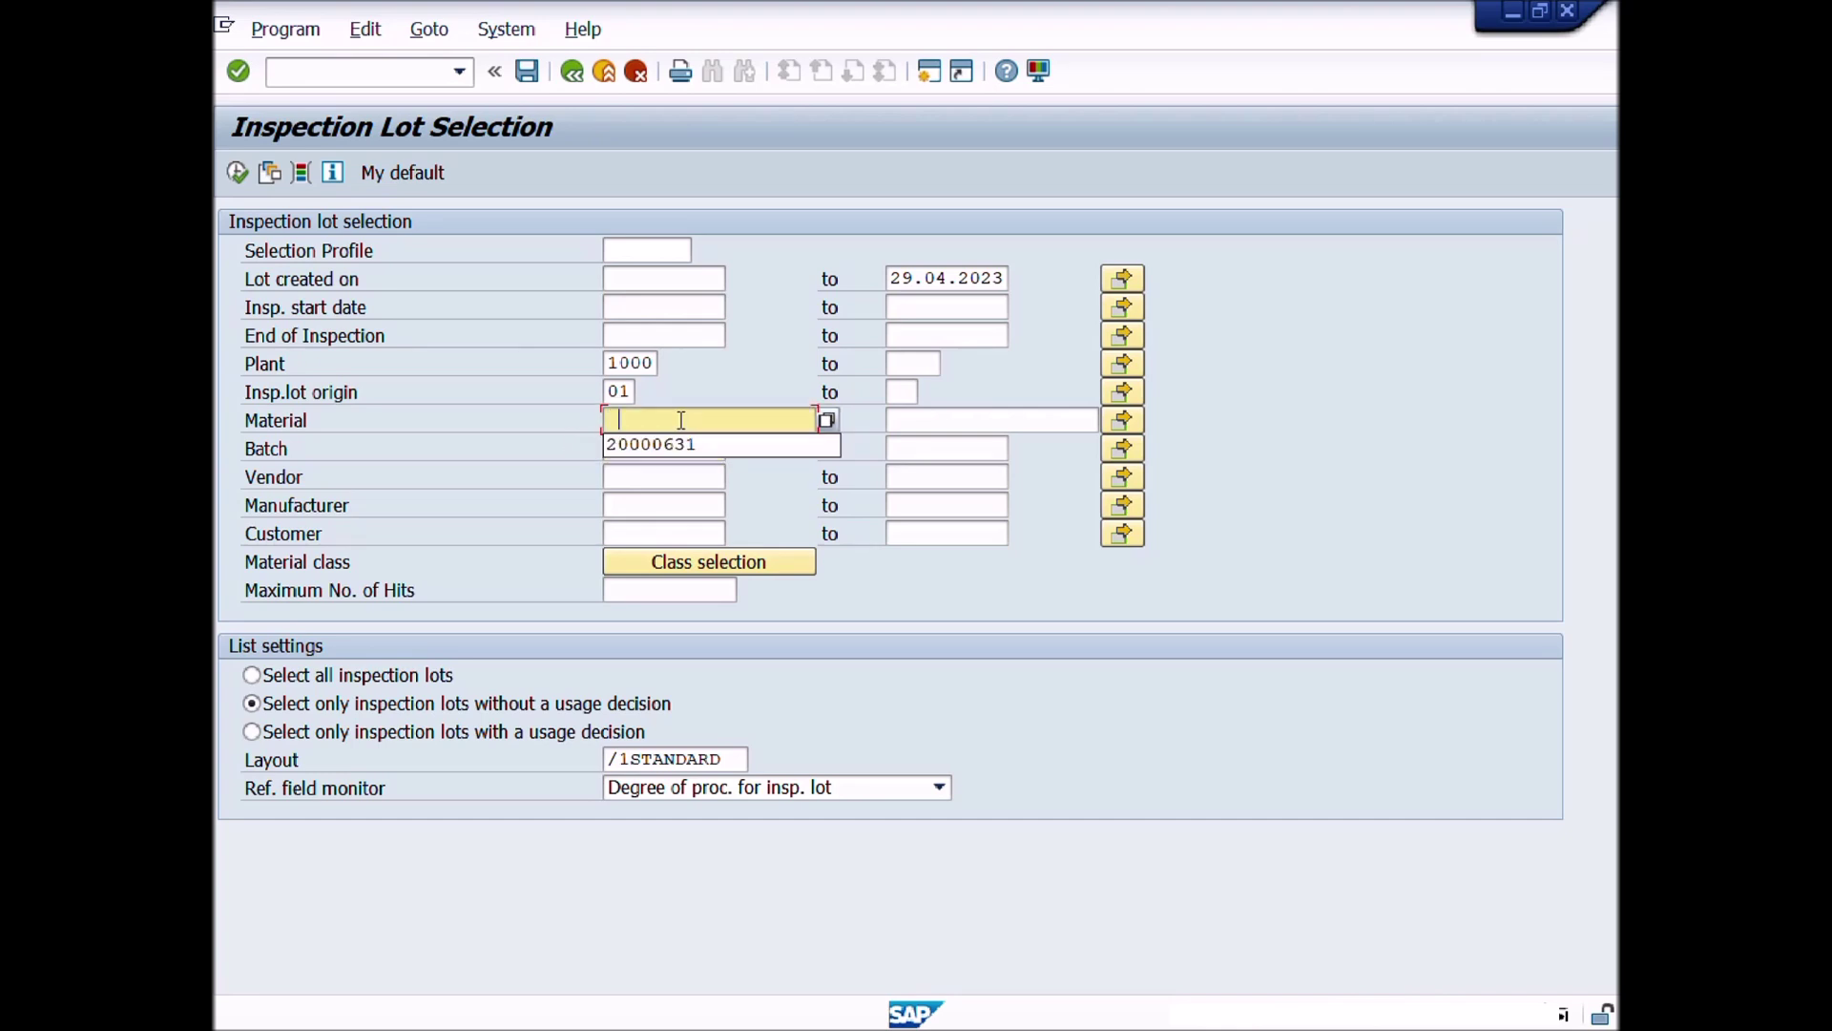
click(668, 445)
click(653, 451)
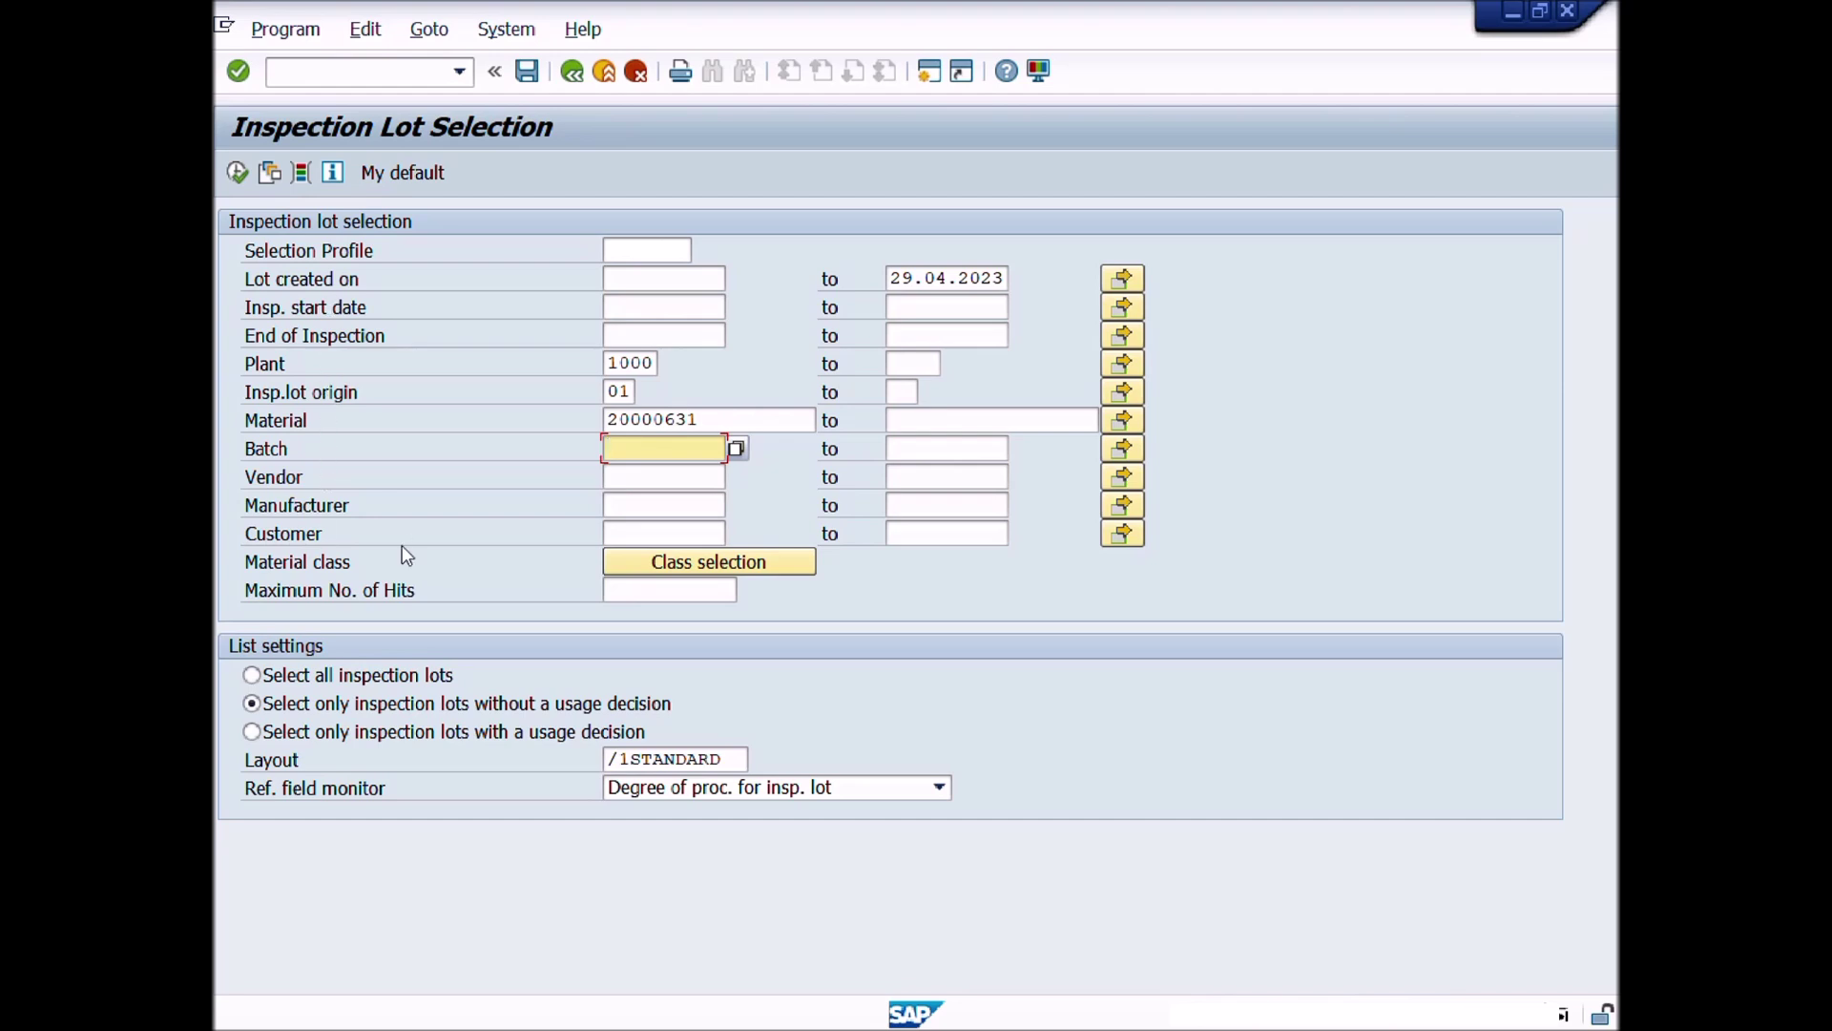
click(309, 530)
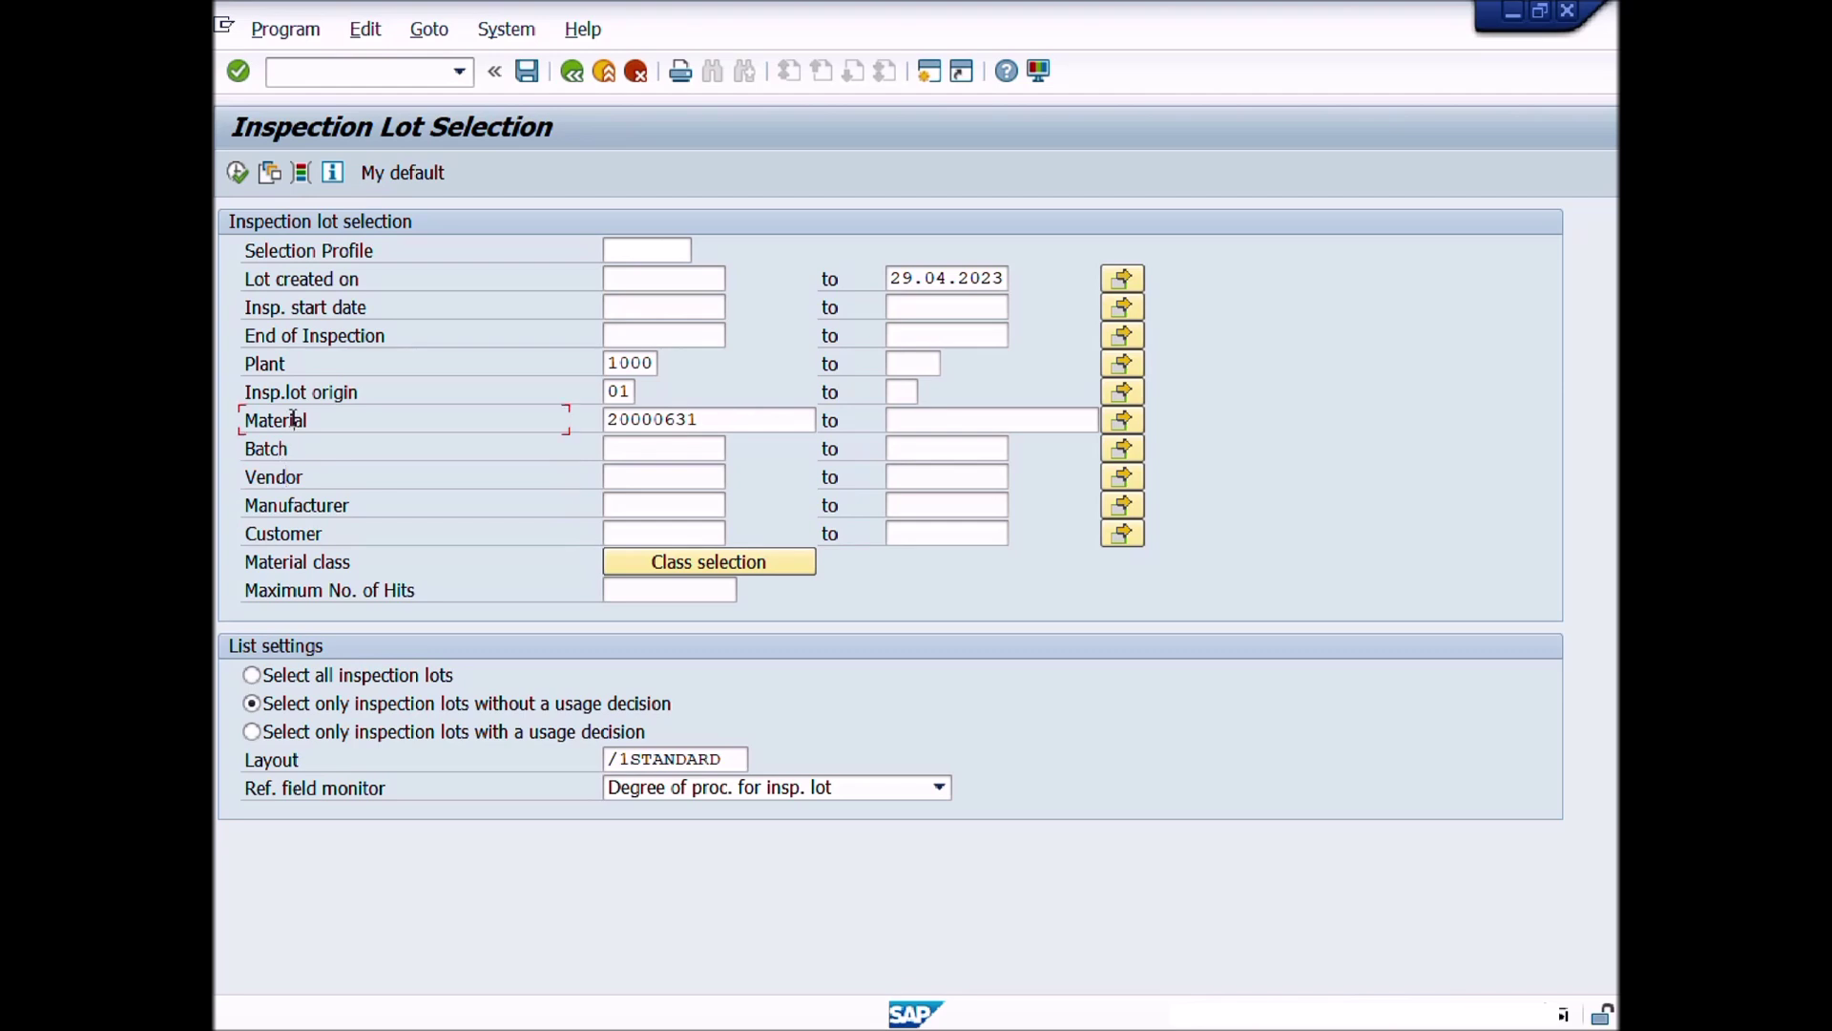
click(238, 174)
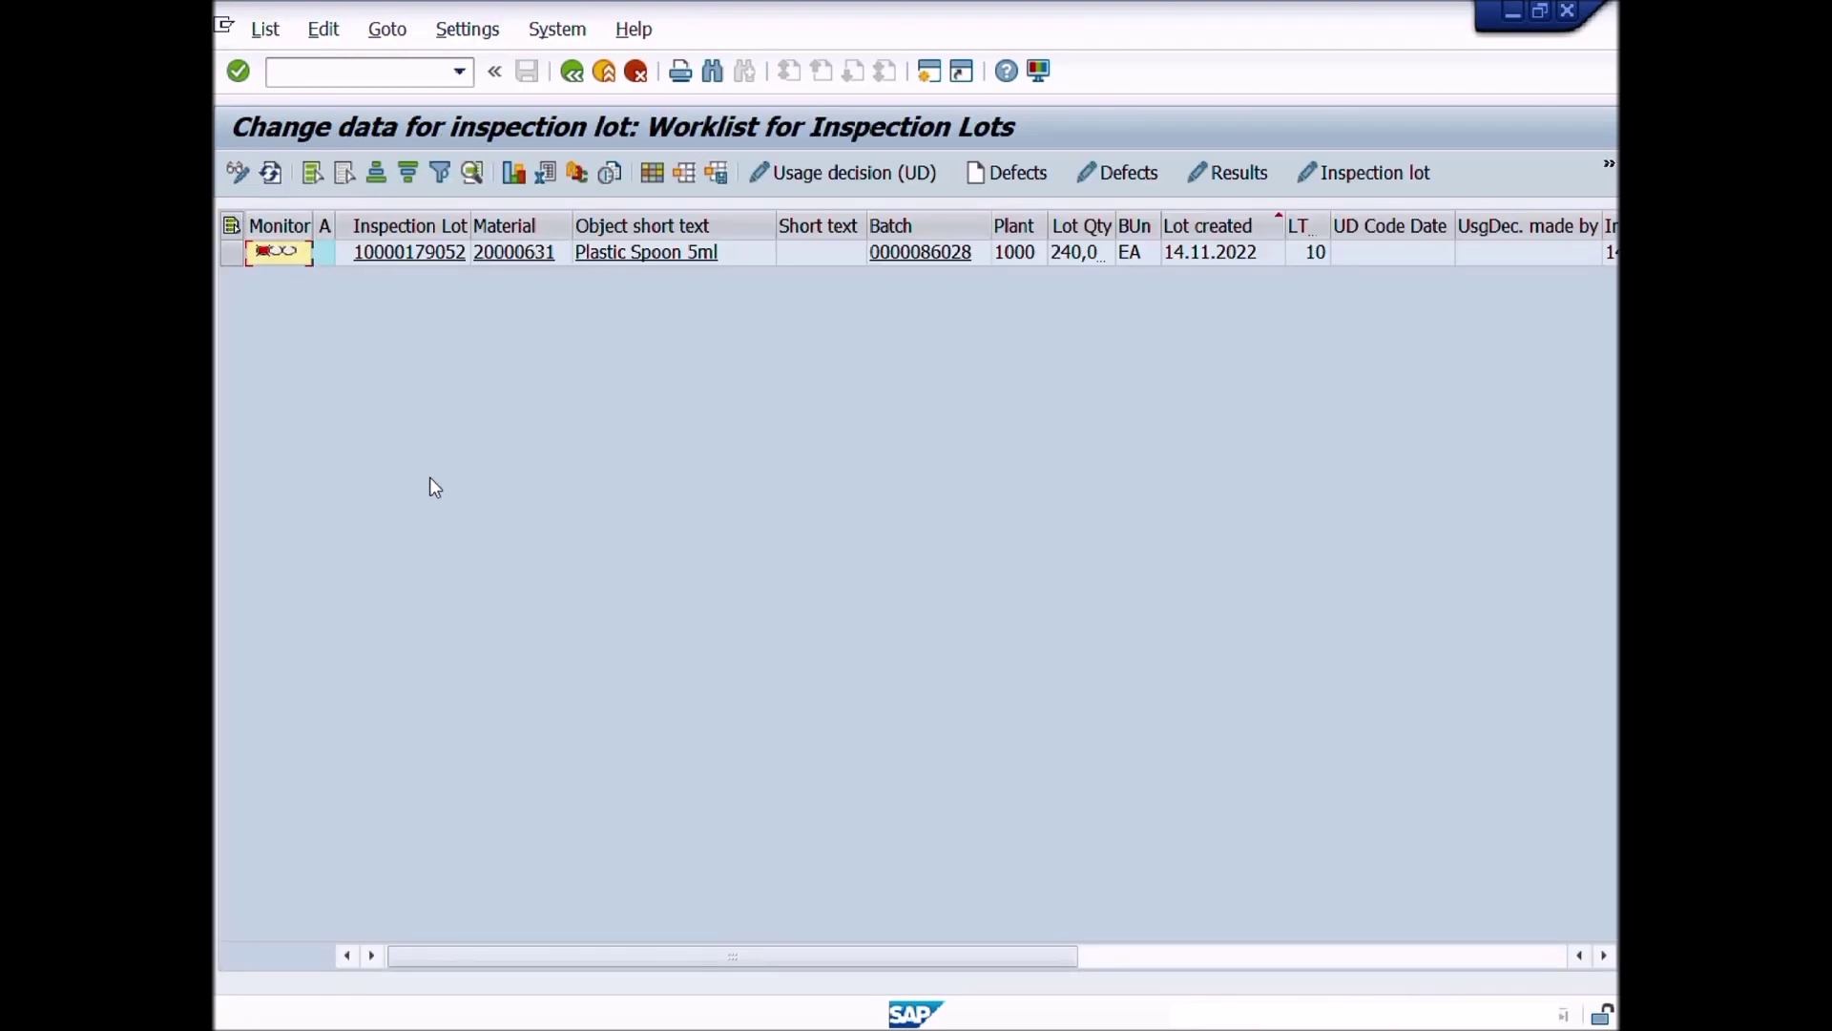
scroll(430, 480, right, 5)
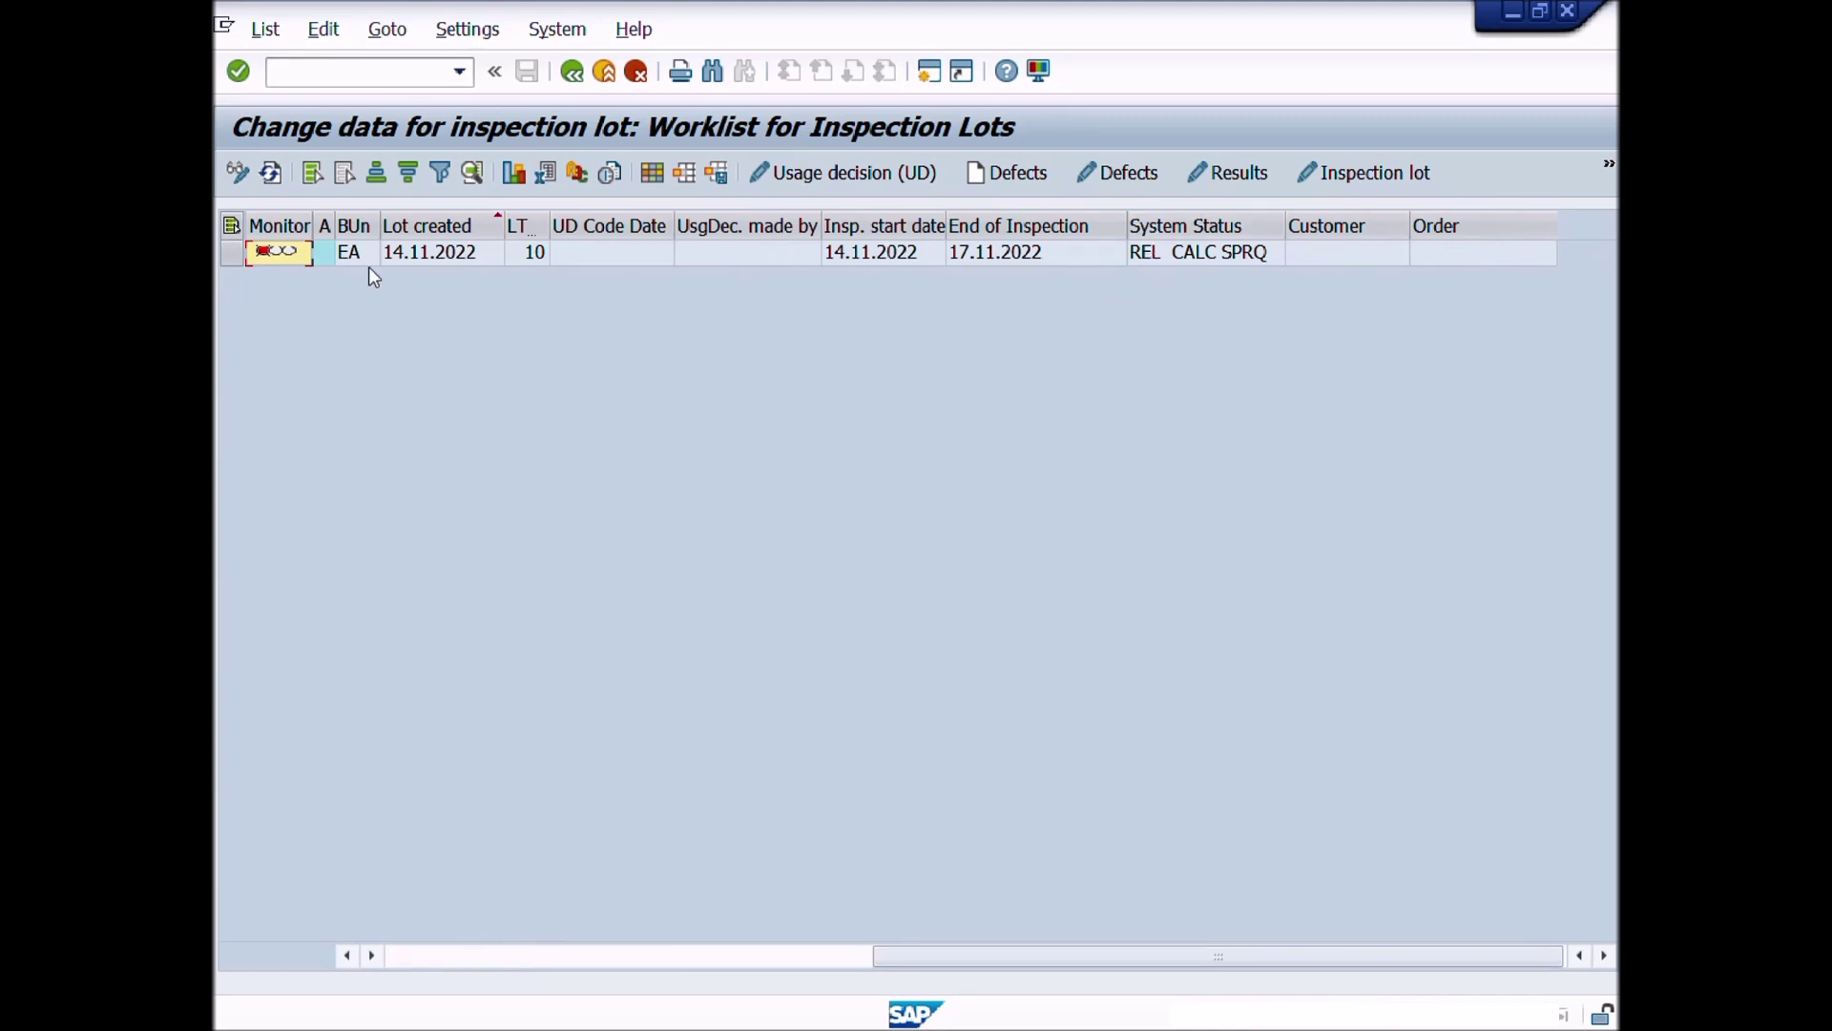
click(232, 253)
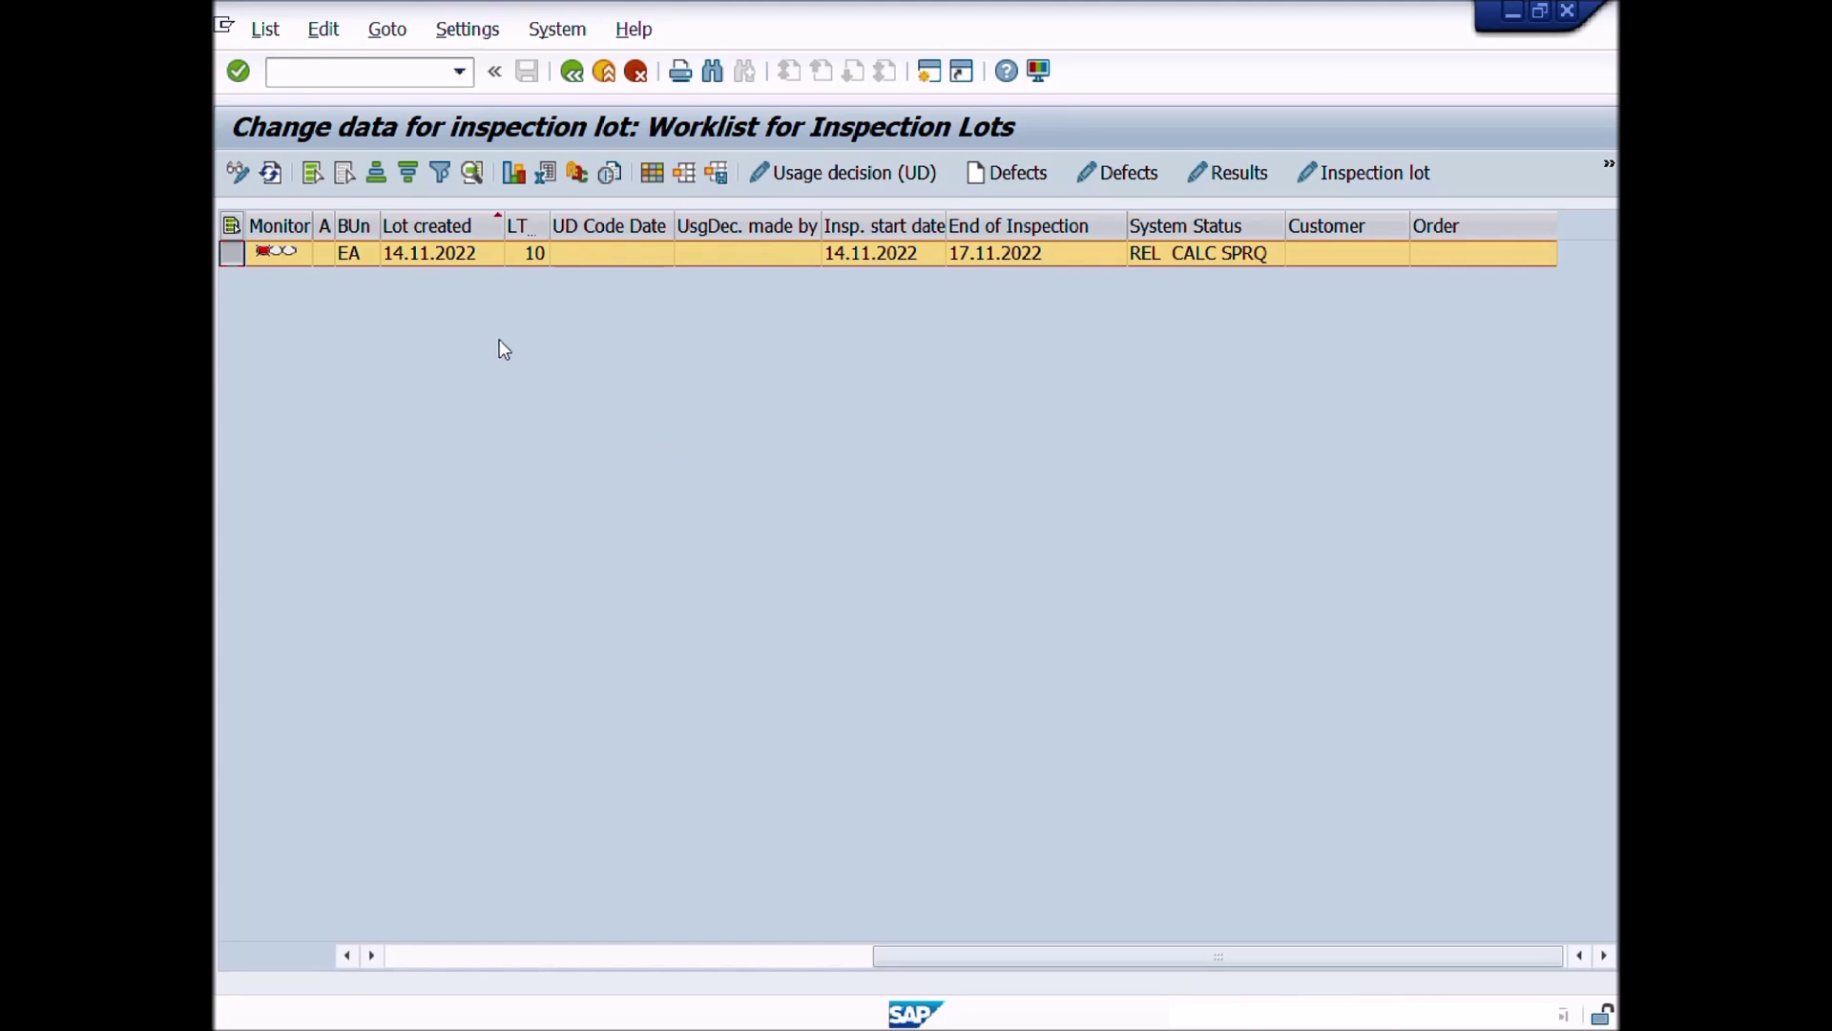
click(394, 73)
drag(889, 959, 380, 952)
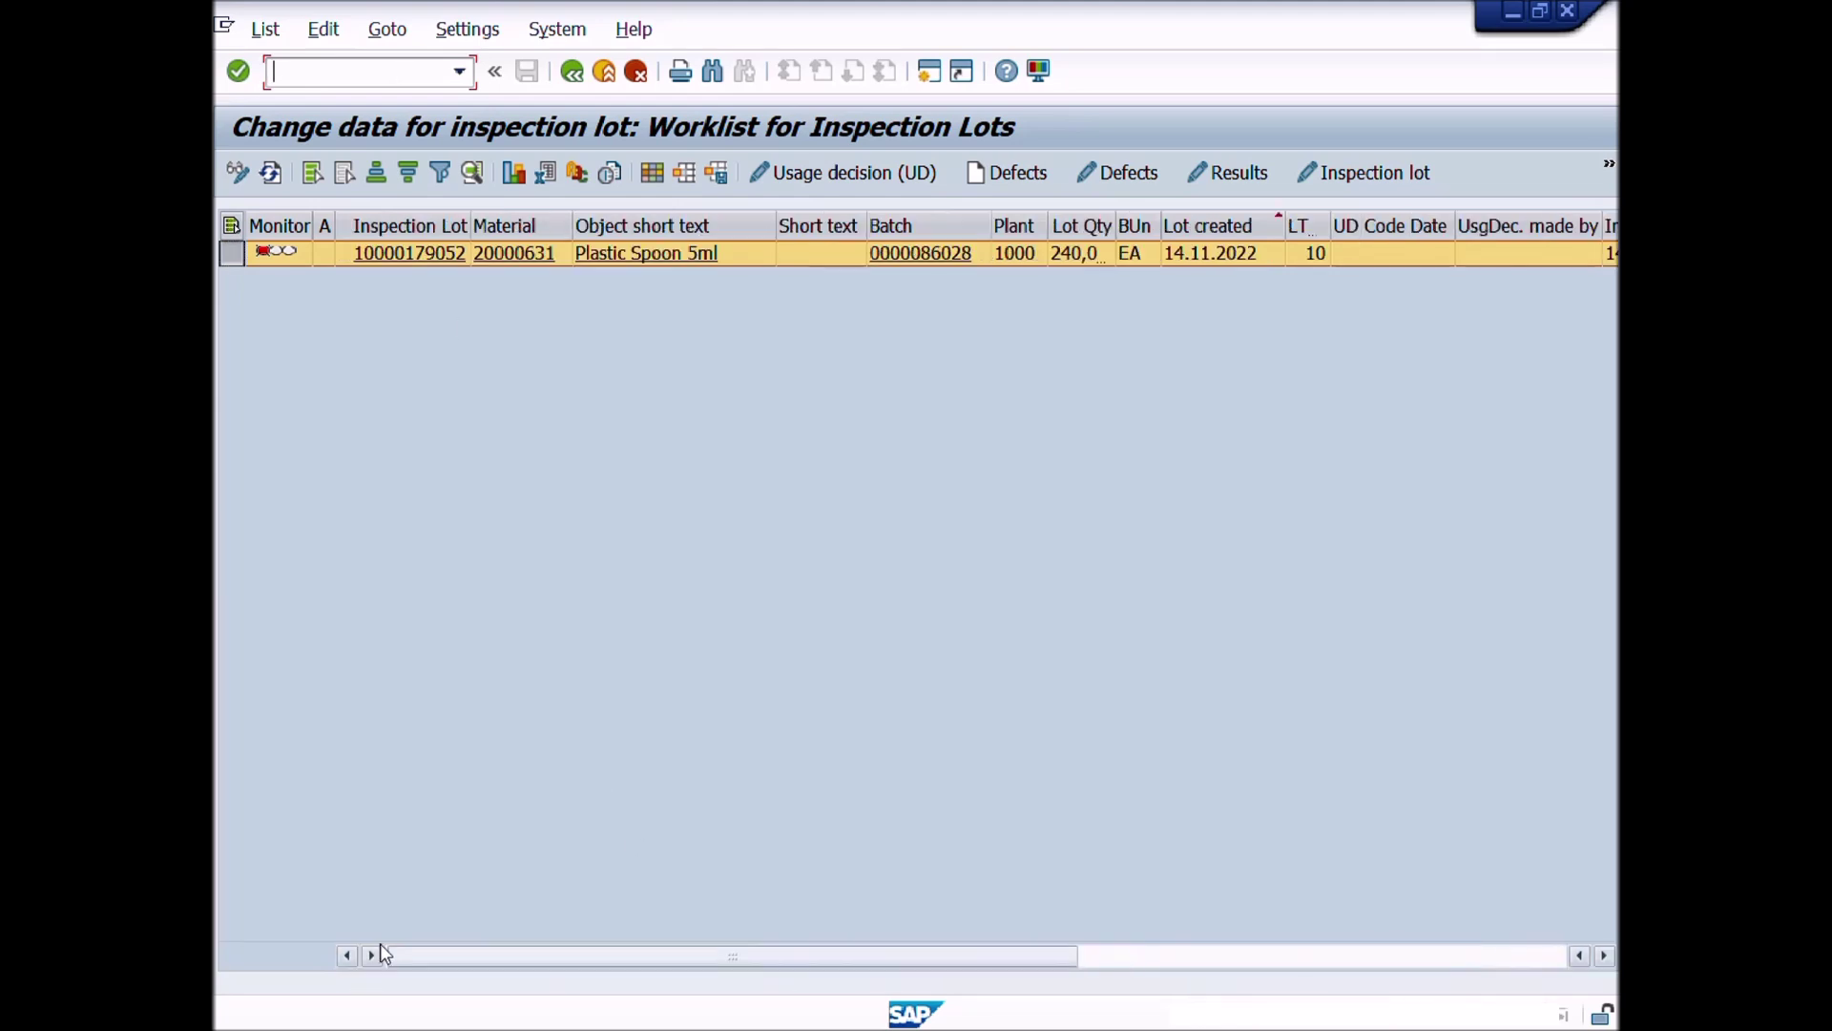
right_click(440, 265)
click(472, 267)
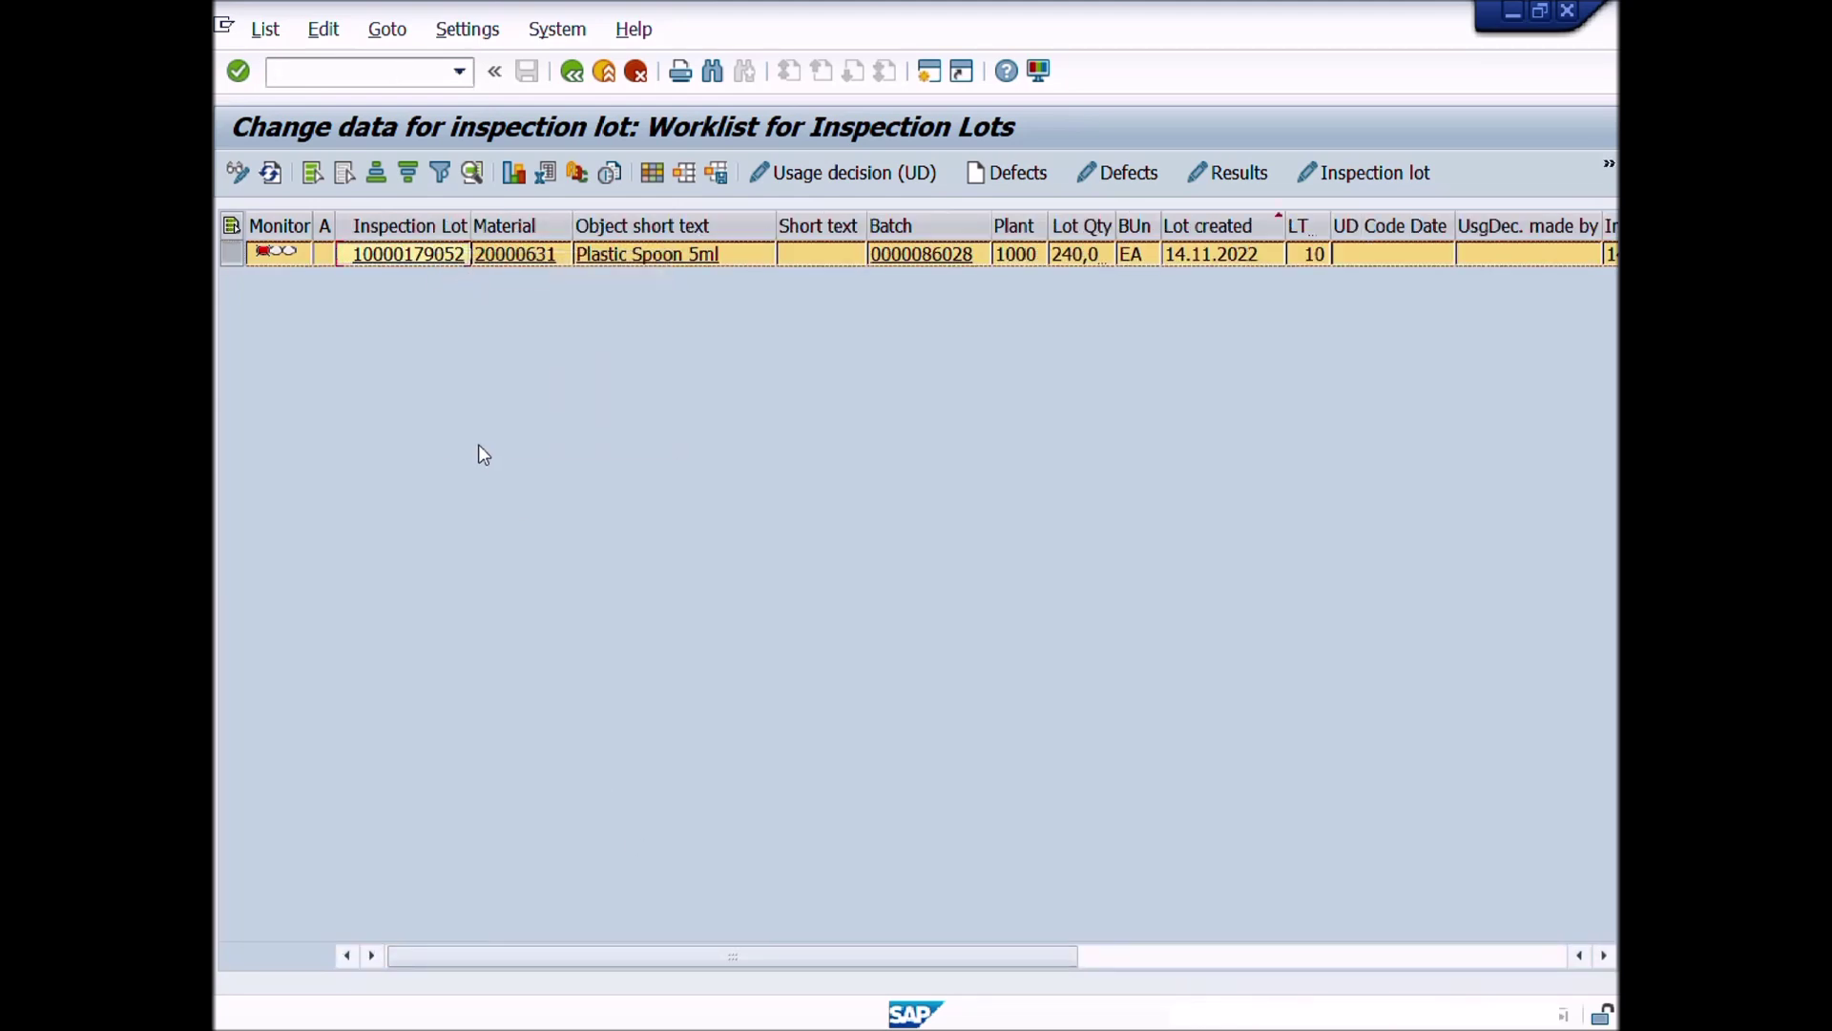
Step: Open the lot with /OQA02 in a new session and reset its sample calculation
click(379, 72)
text(/O)
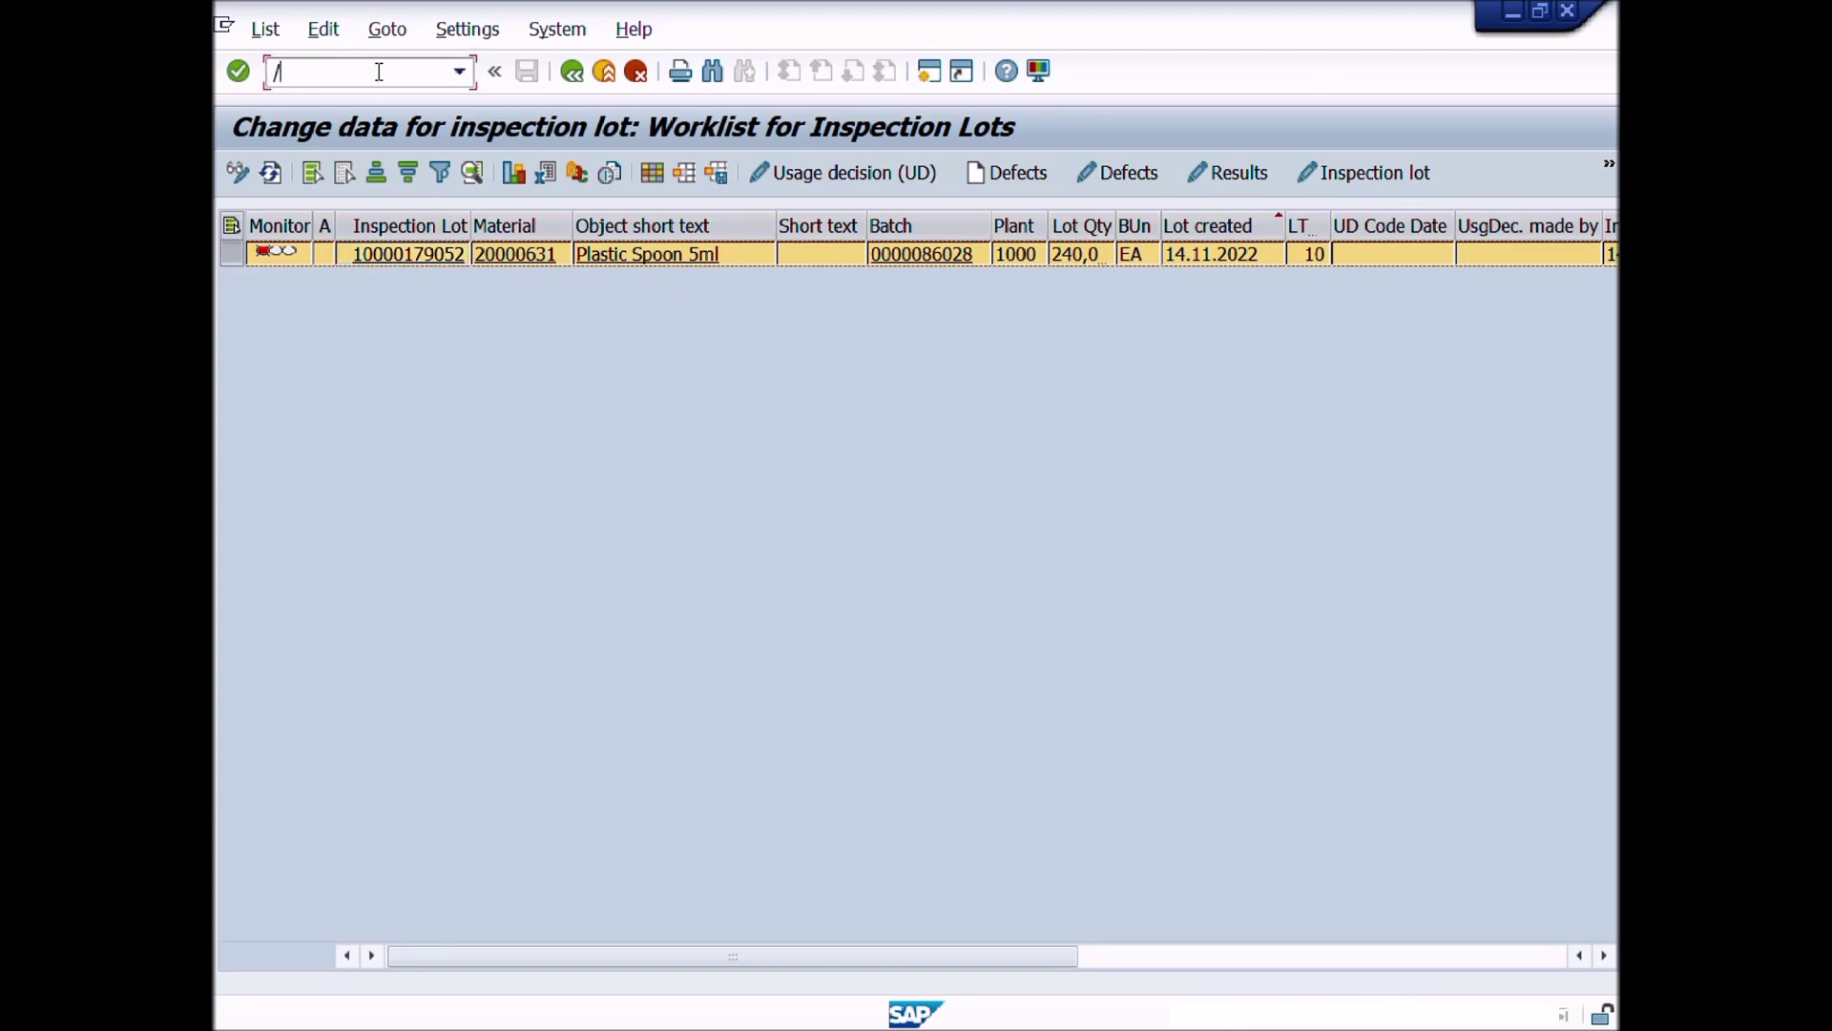
text(QA02)
key(Return)
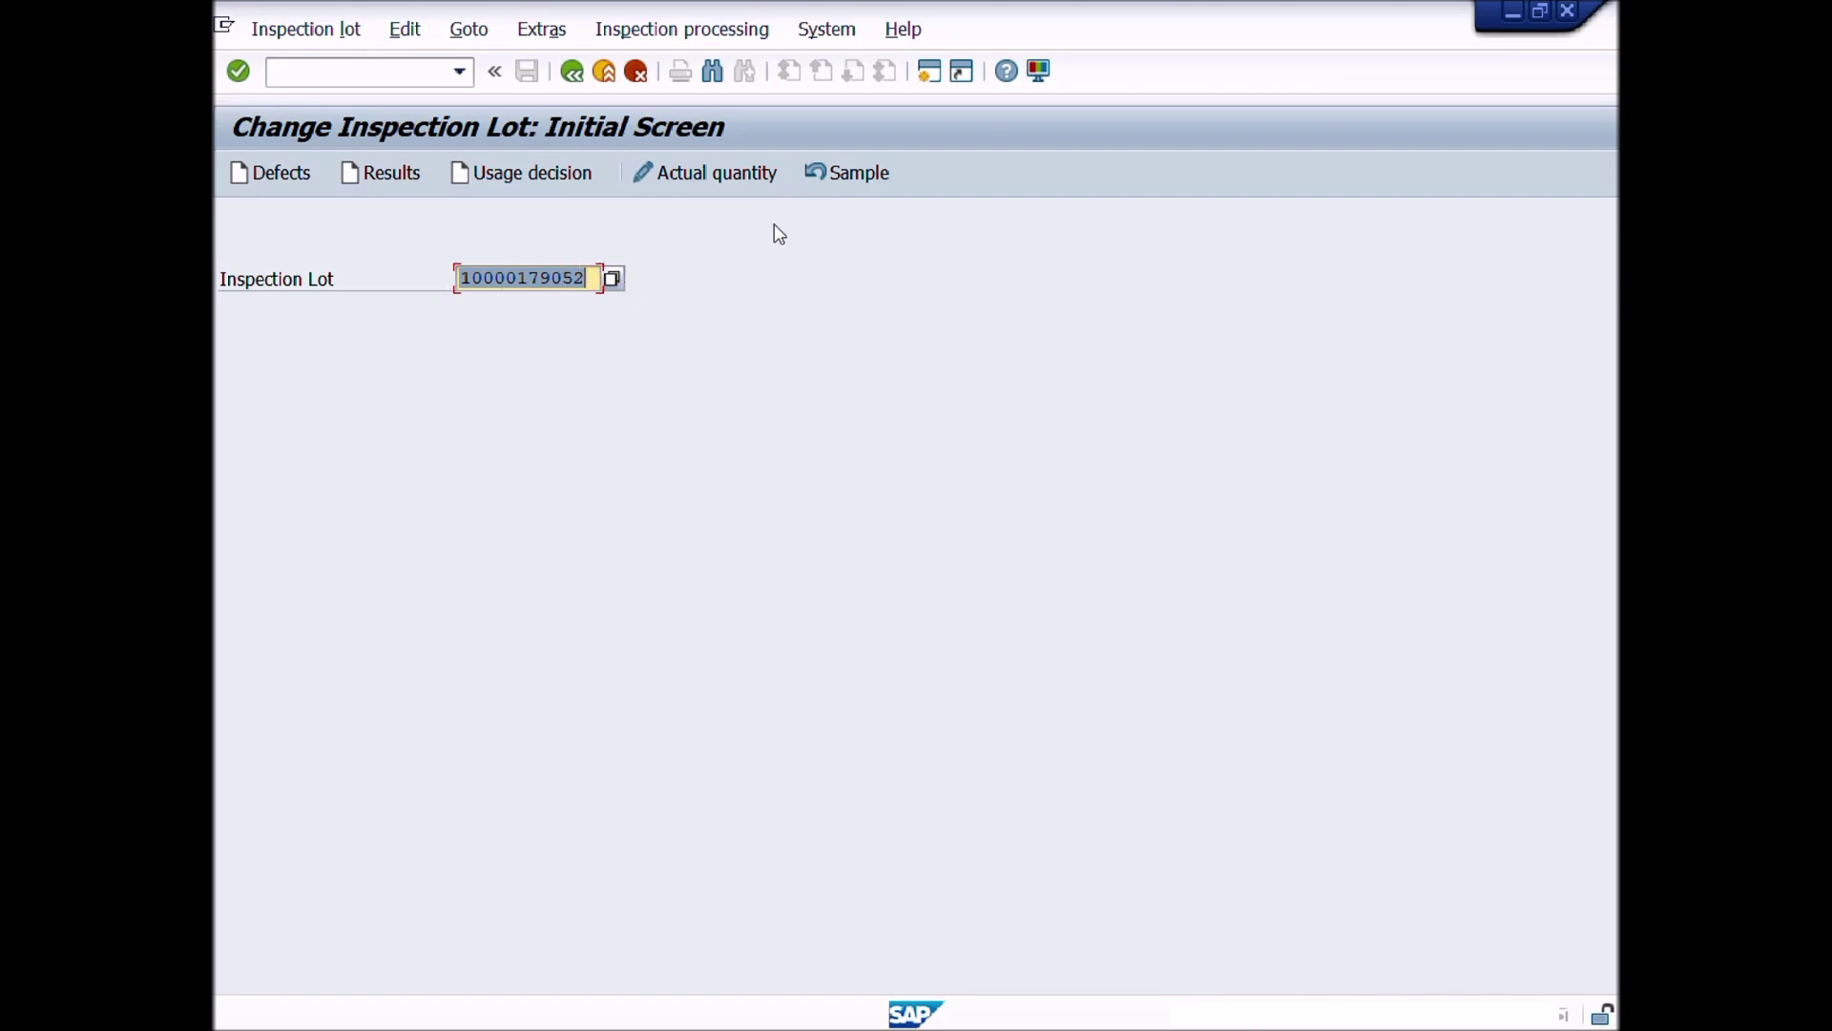
click(861, 174)
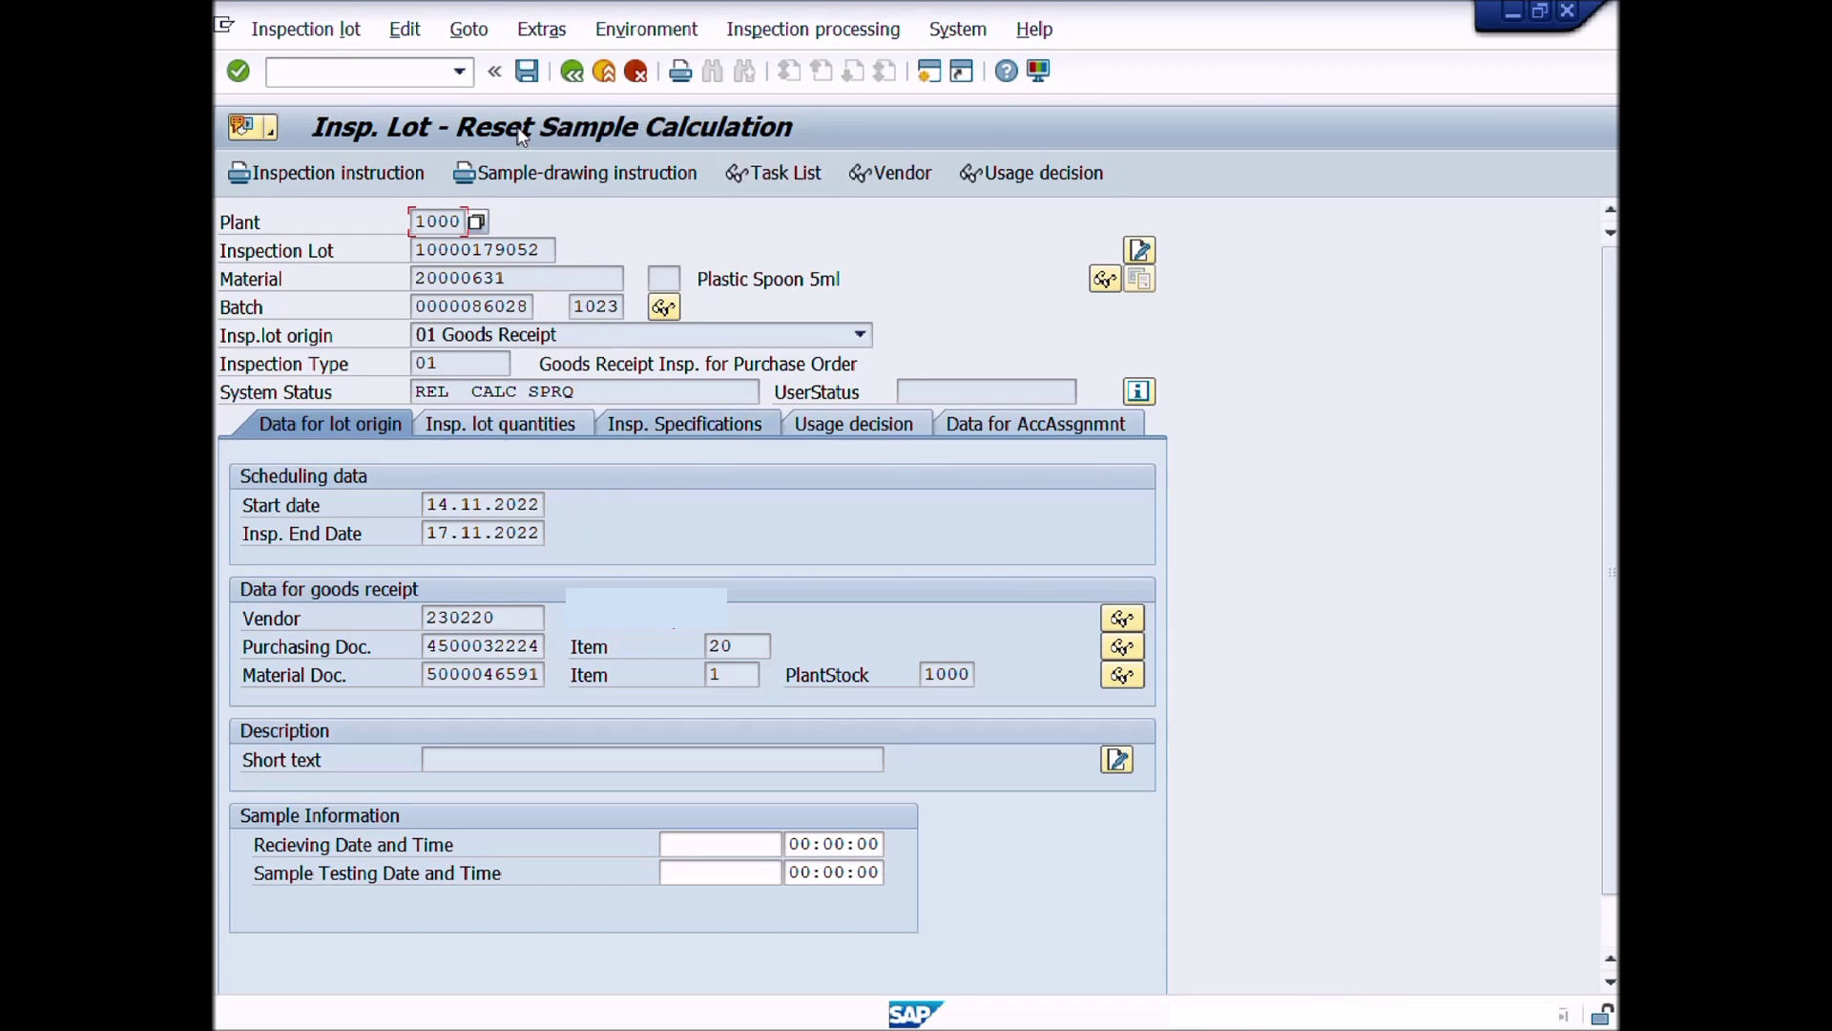
Step: Save the sample calculation reset and refresh the worklist to show status CRTD PASG SPRQ
click(525, 71)
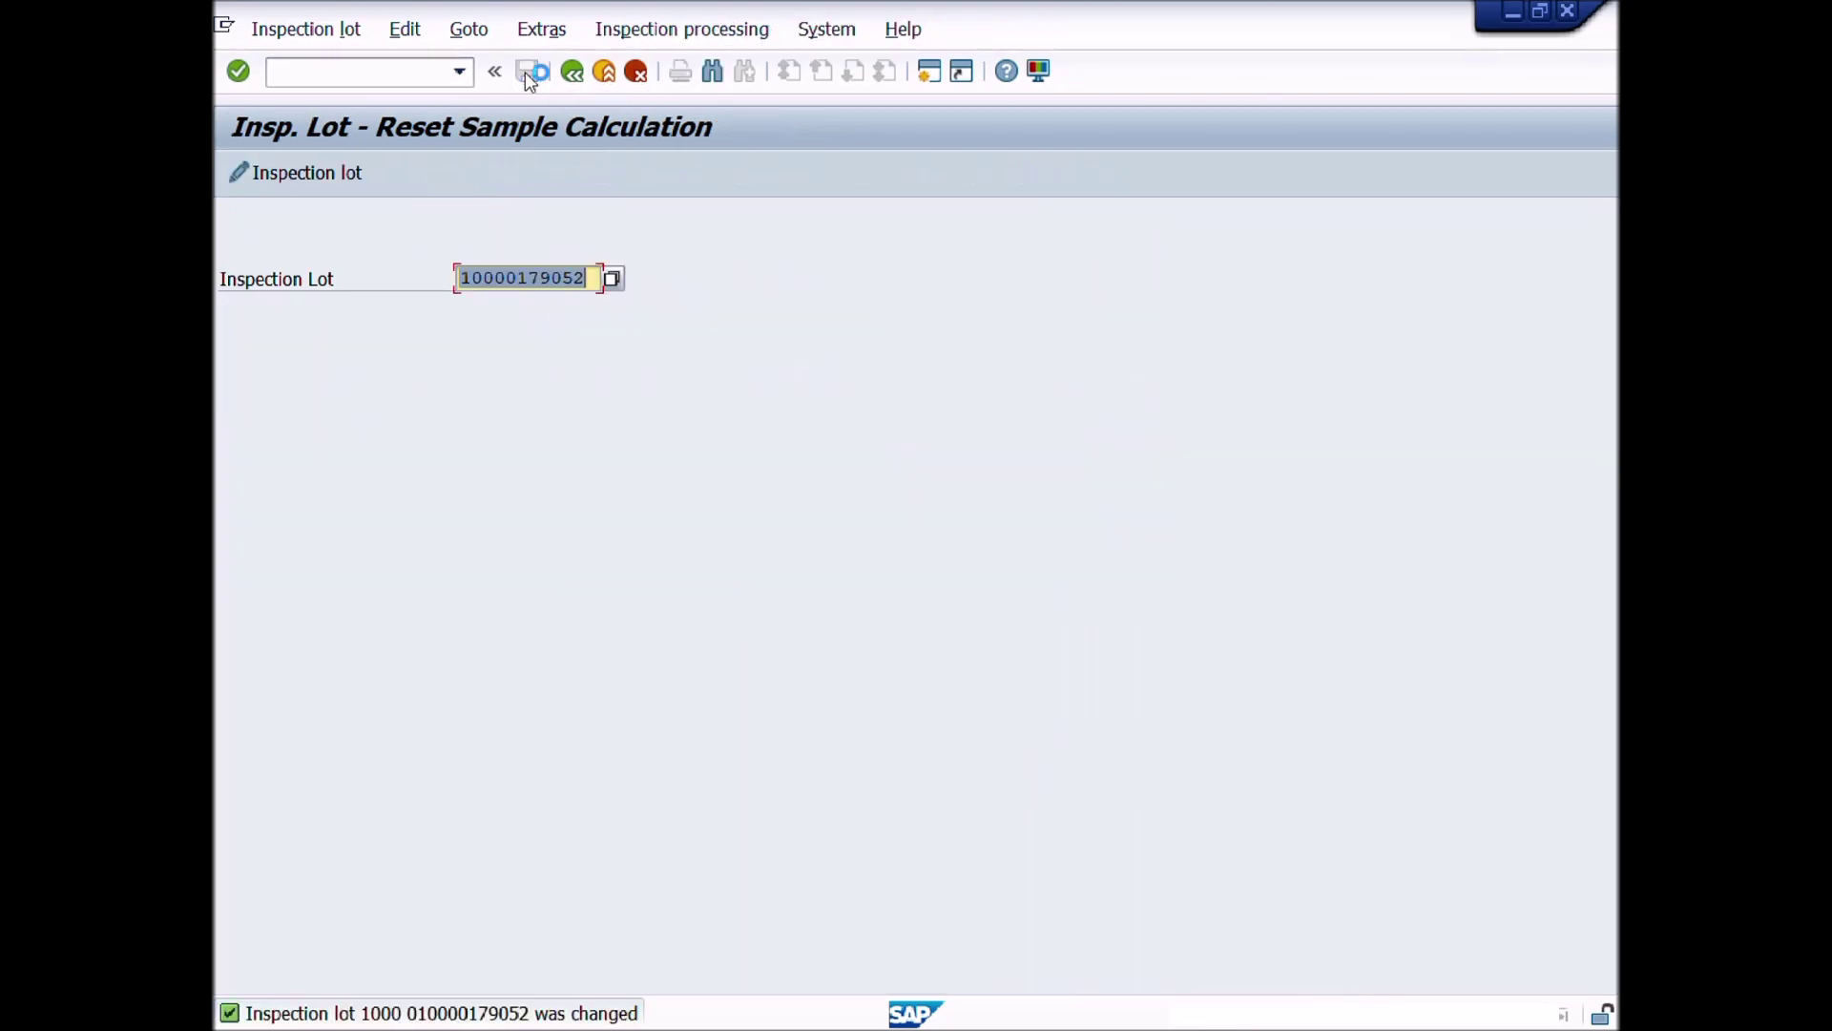
key(F3)
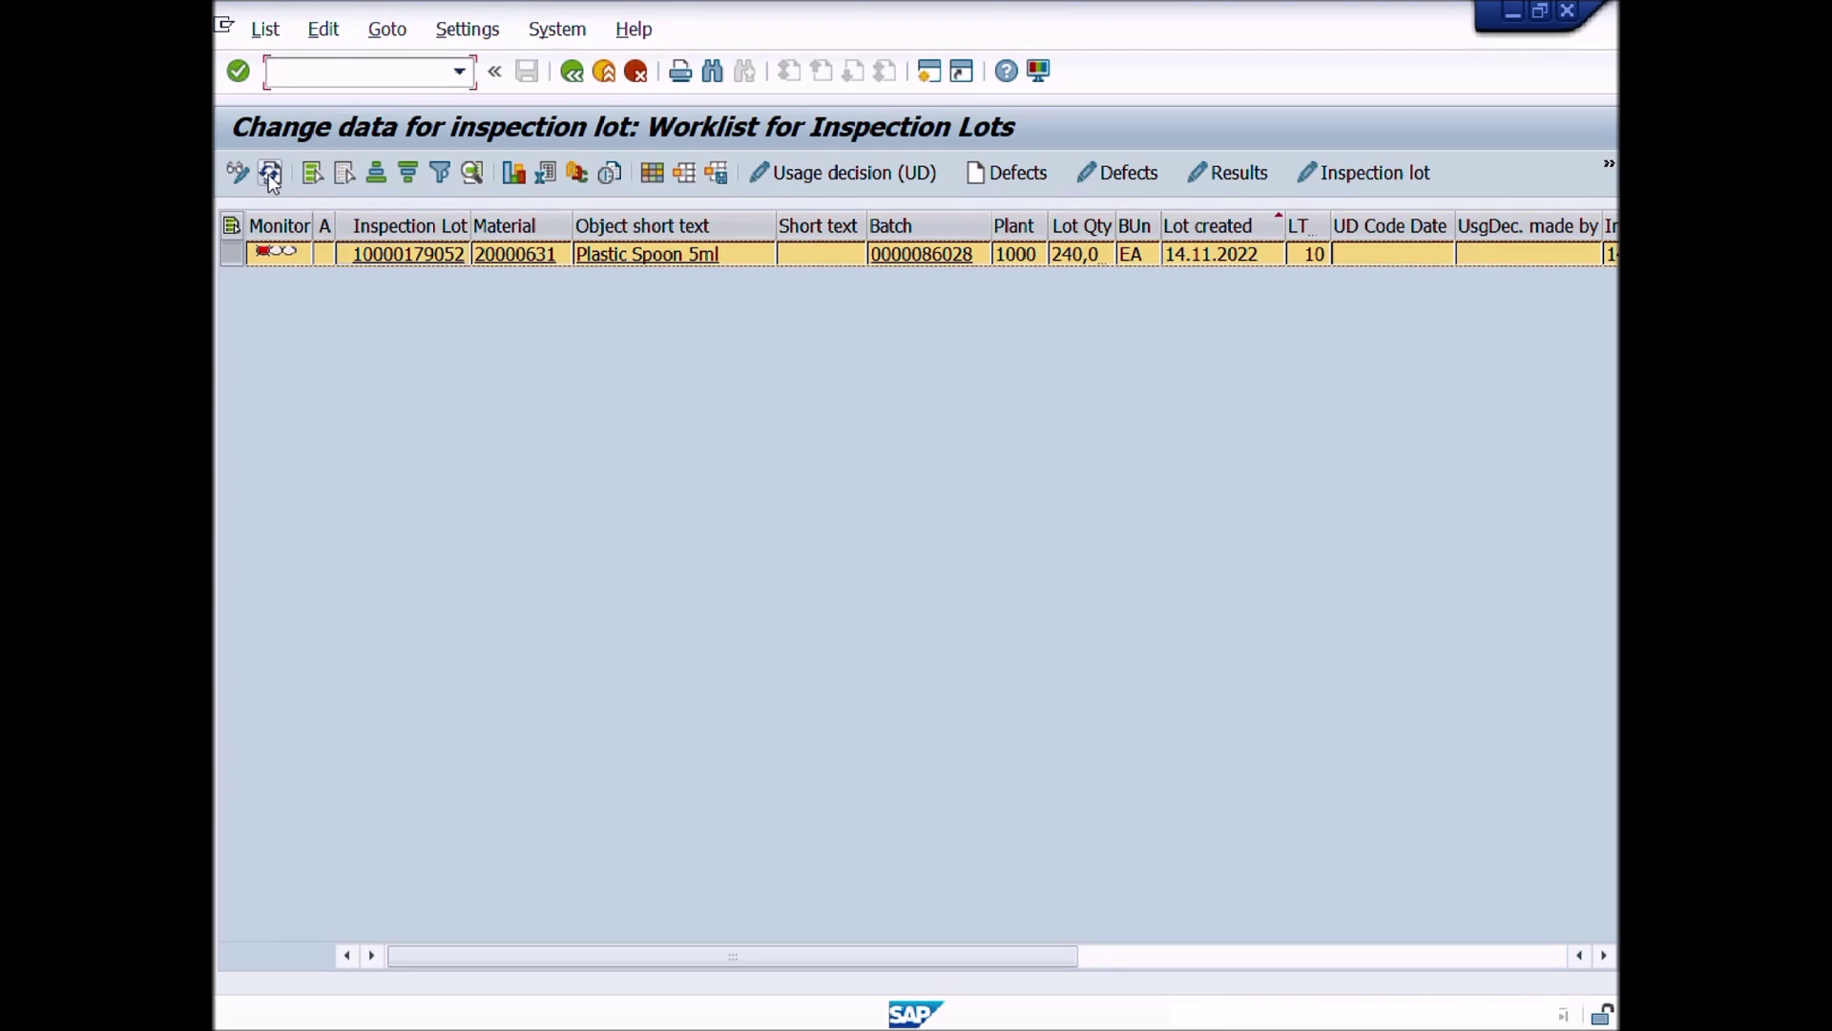
click(270, 173)
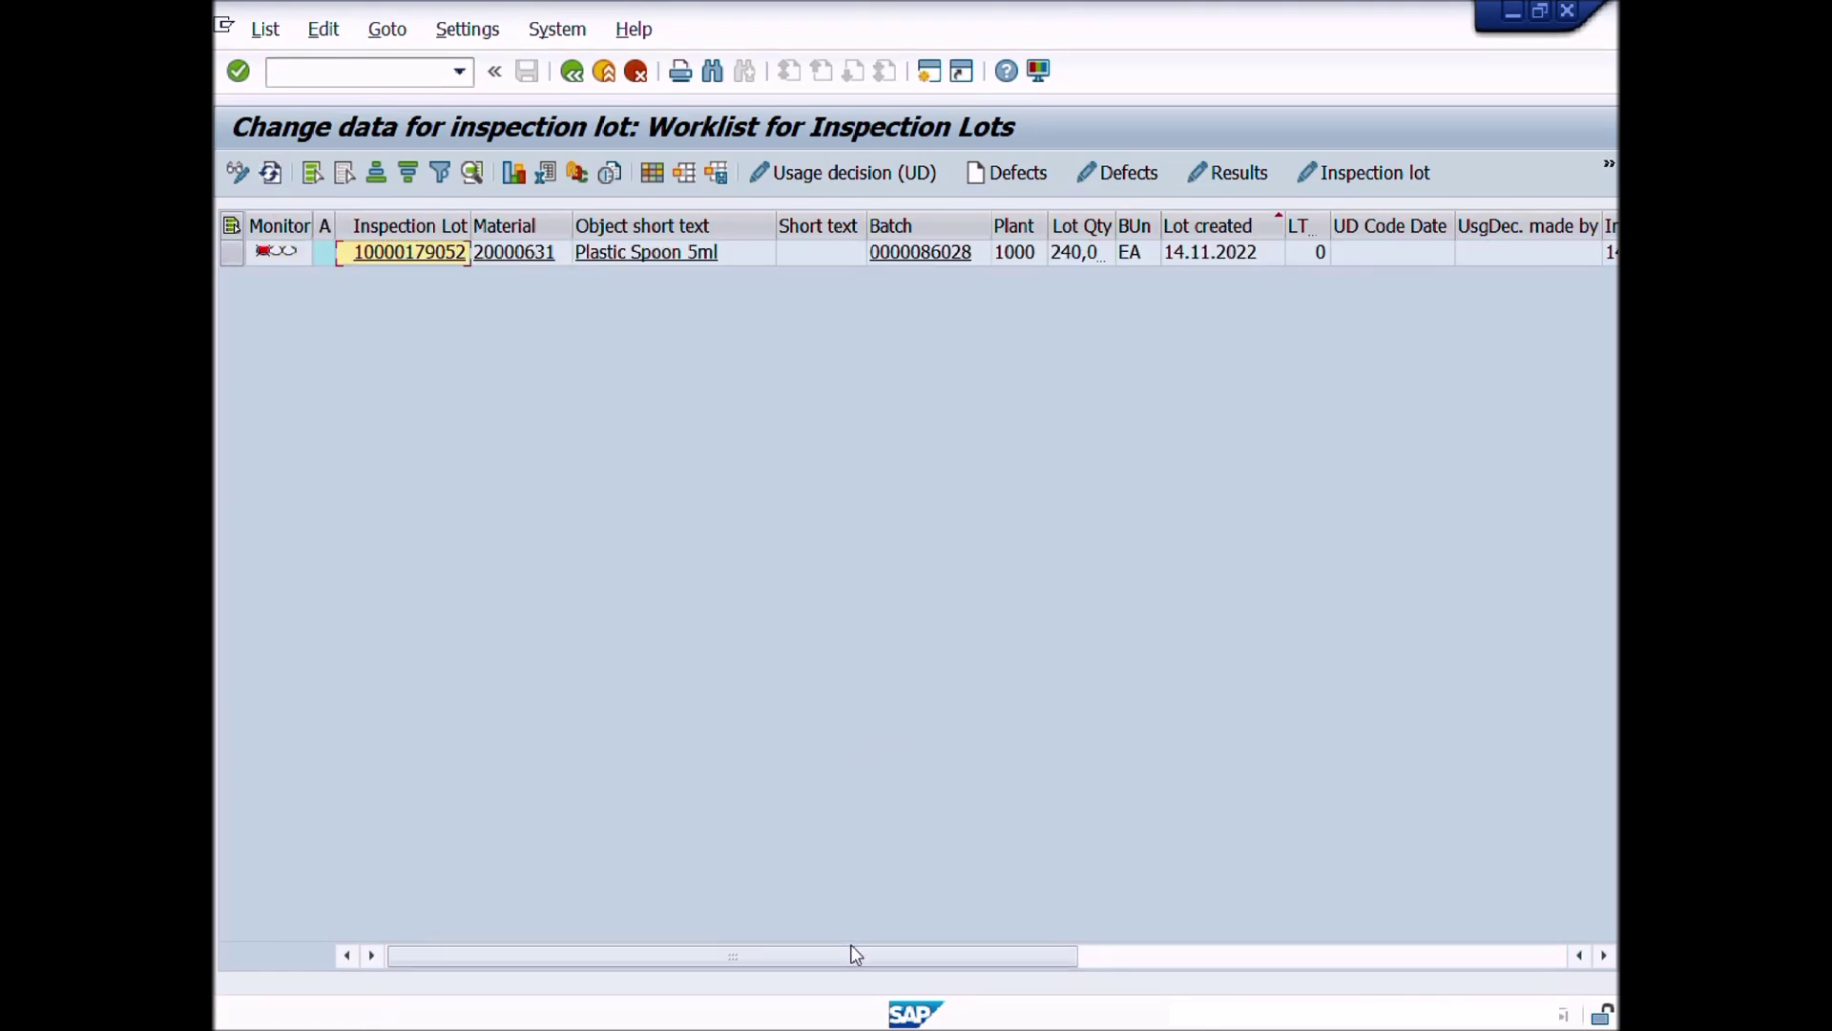
drag(856, 954, 1133, 954)
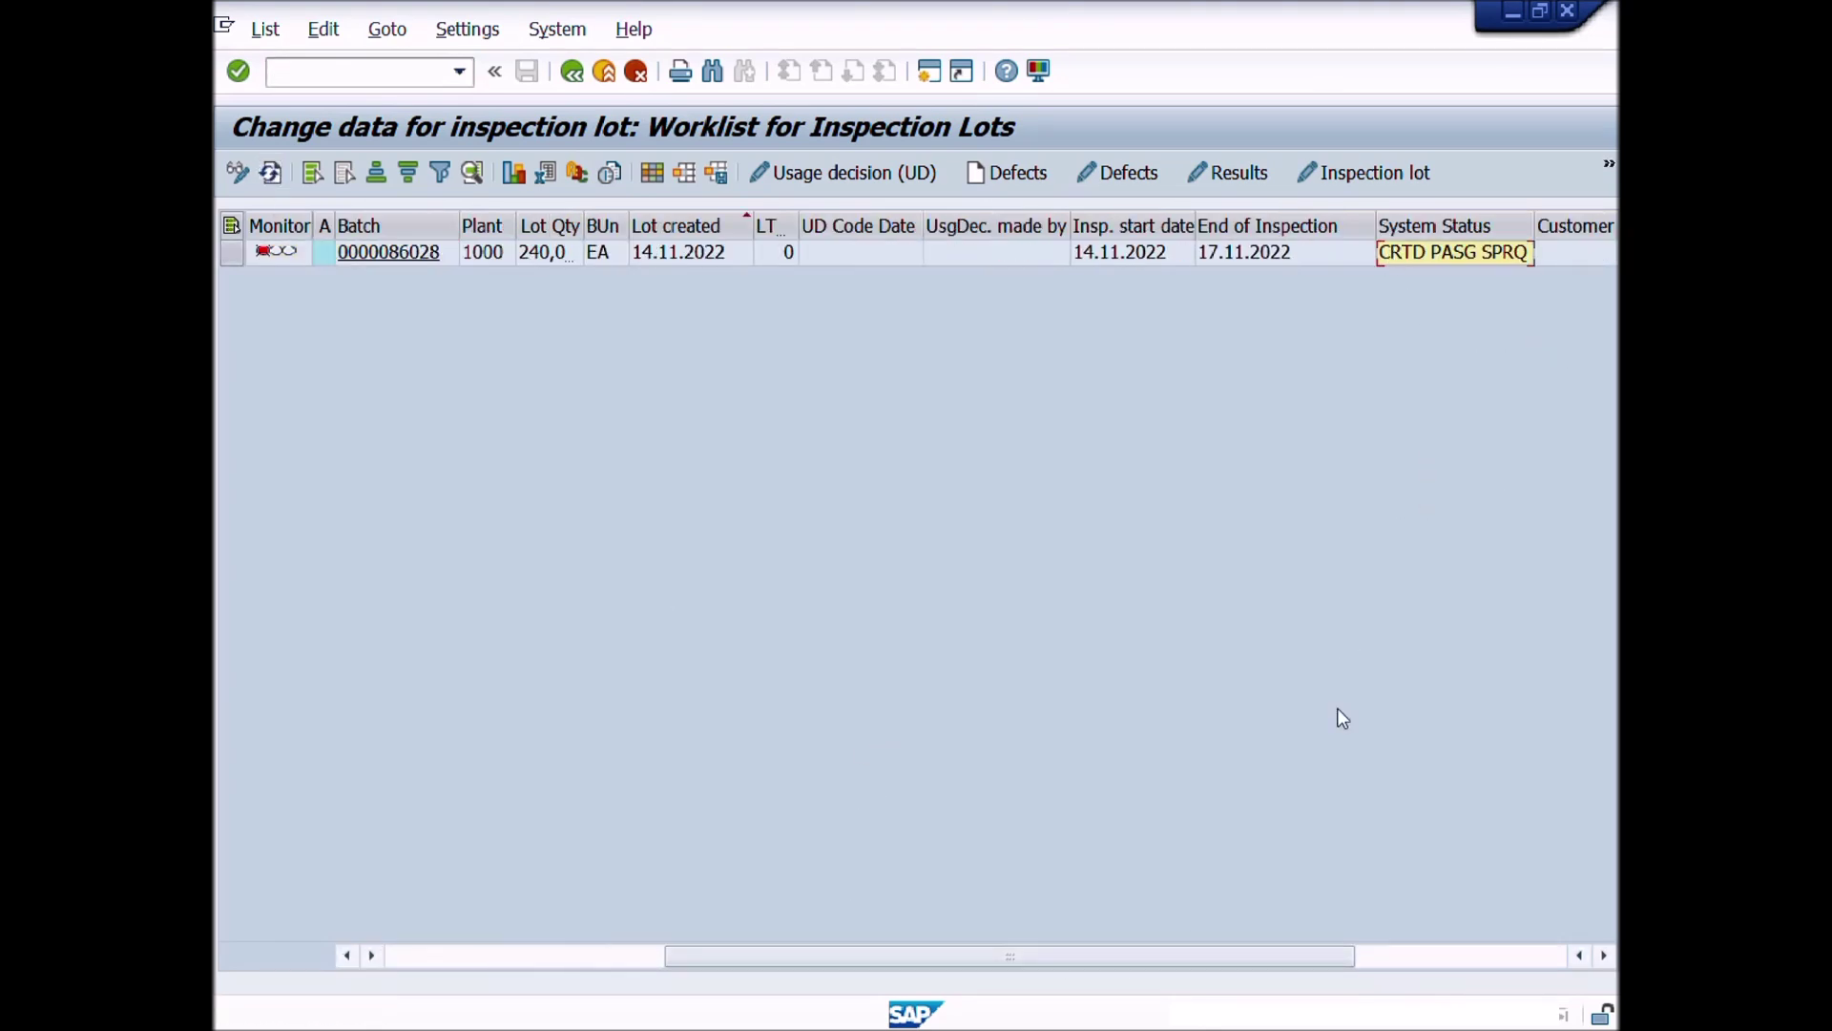
drag(1183, 956, 1273, 947)
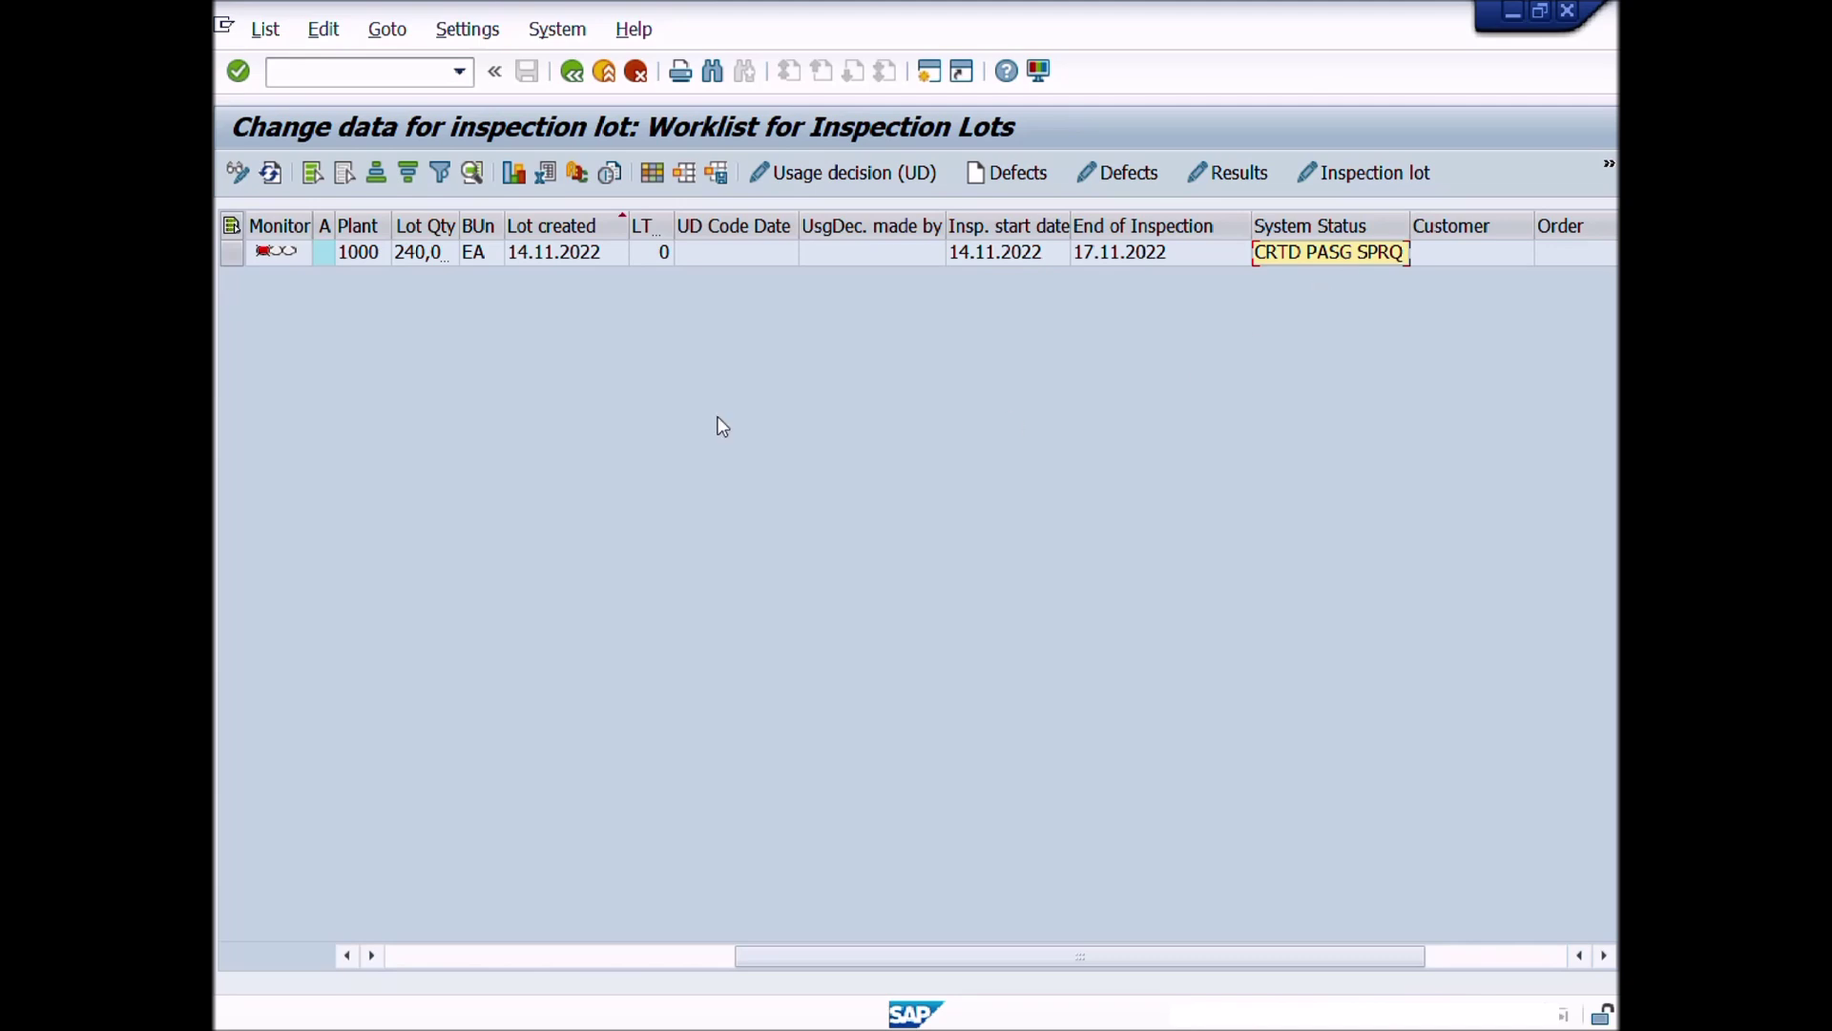
click(232, 253)
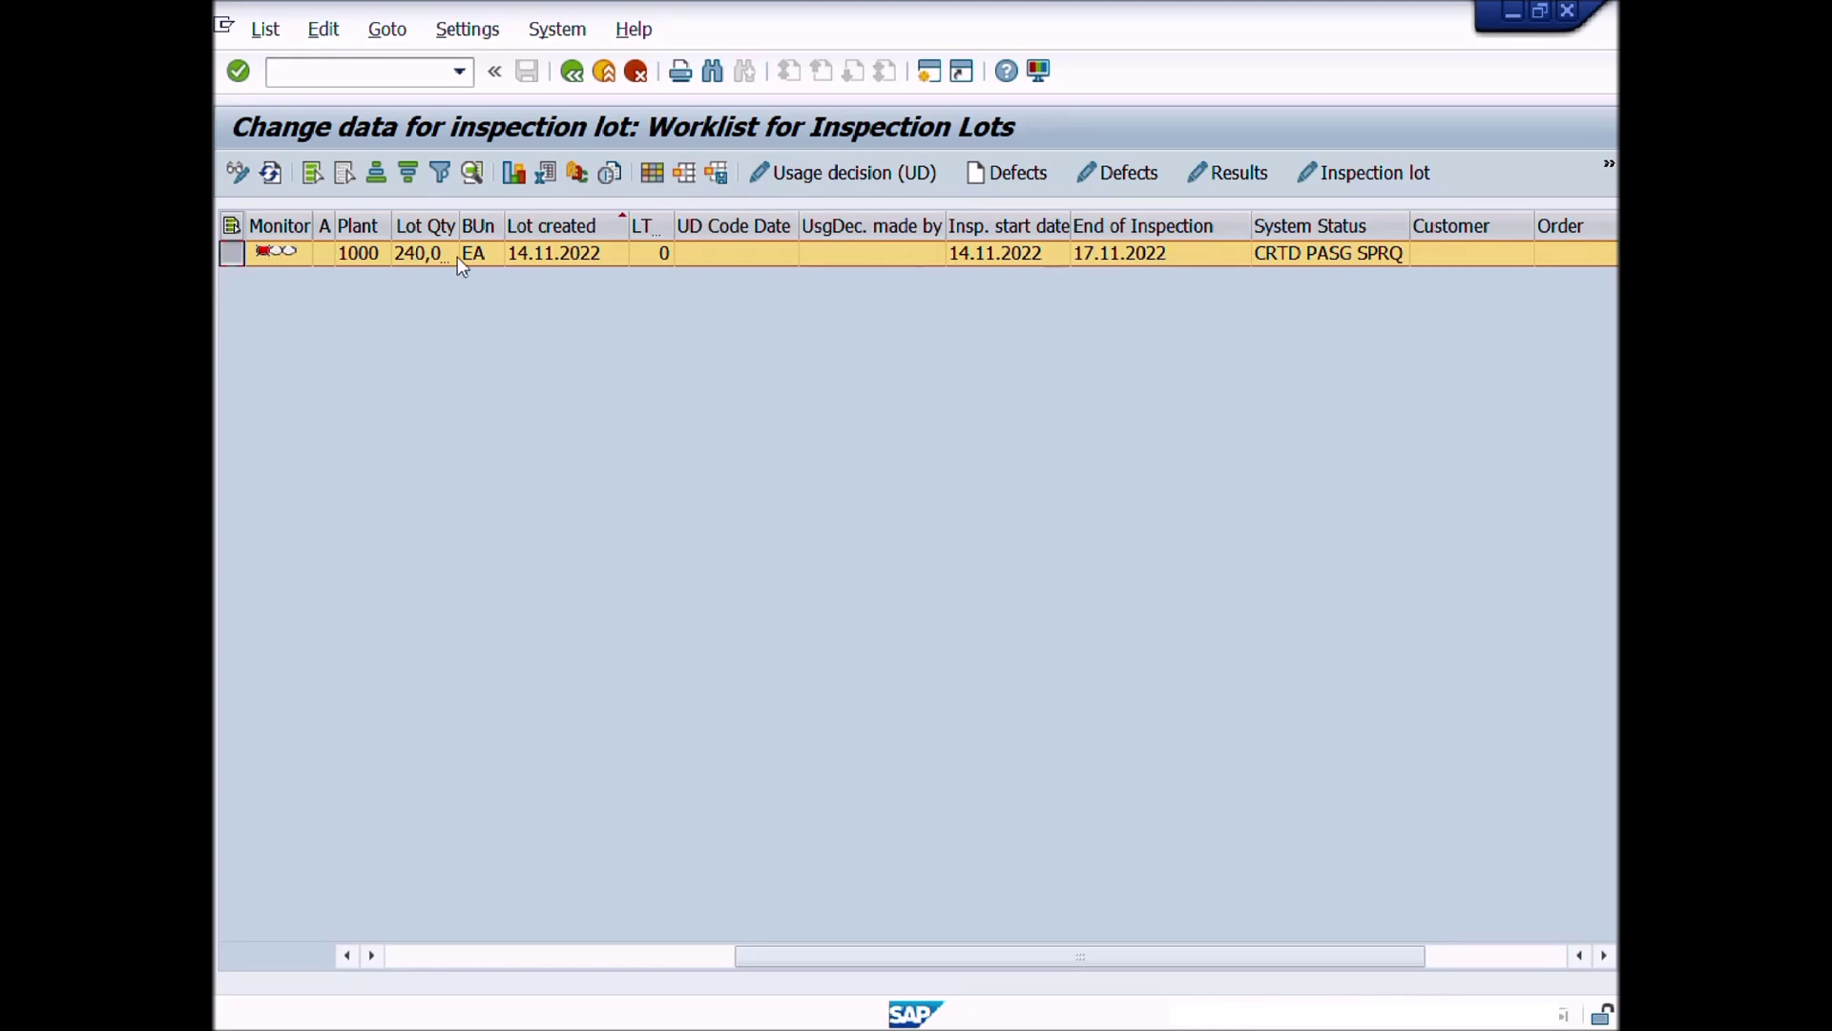
Step: Reassign inspection plan 630, group counter 2, to the lot, leaving sample size 0
click(1435, 175)
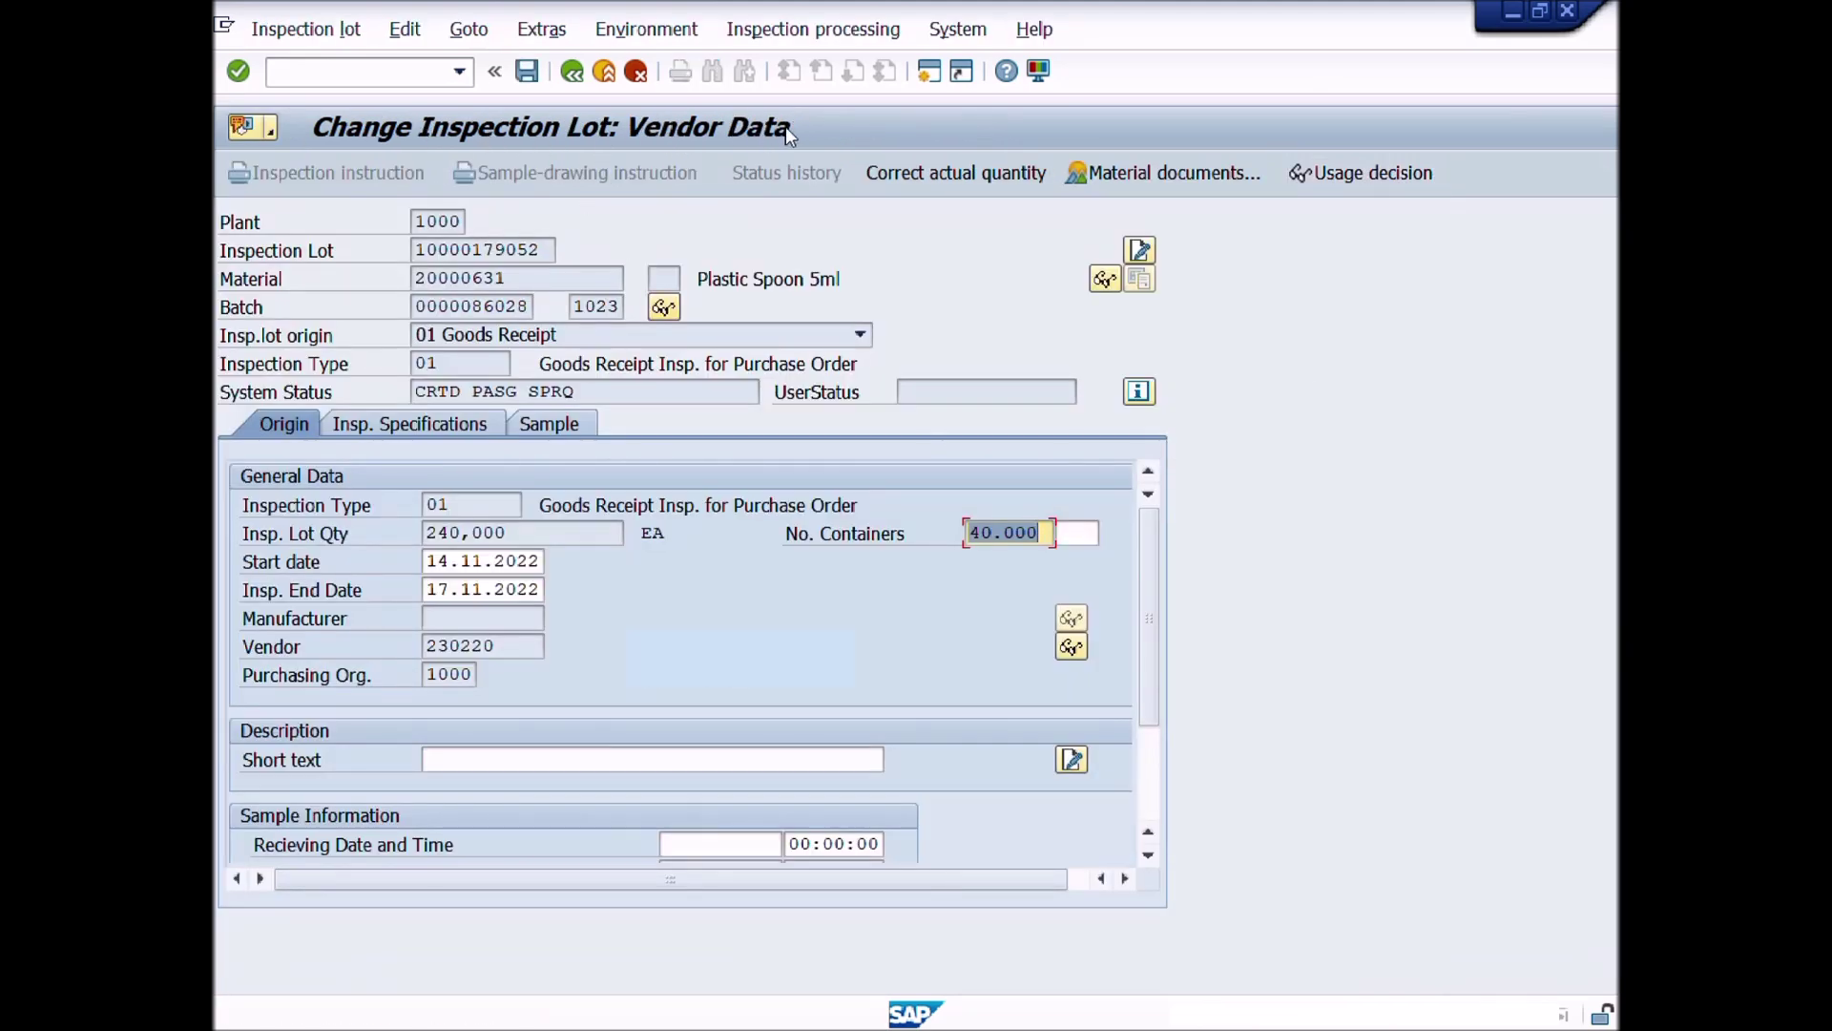
click(377, 425)
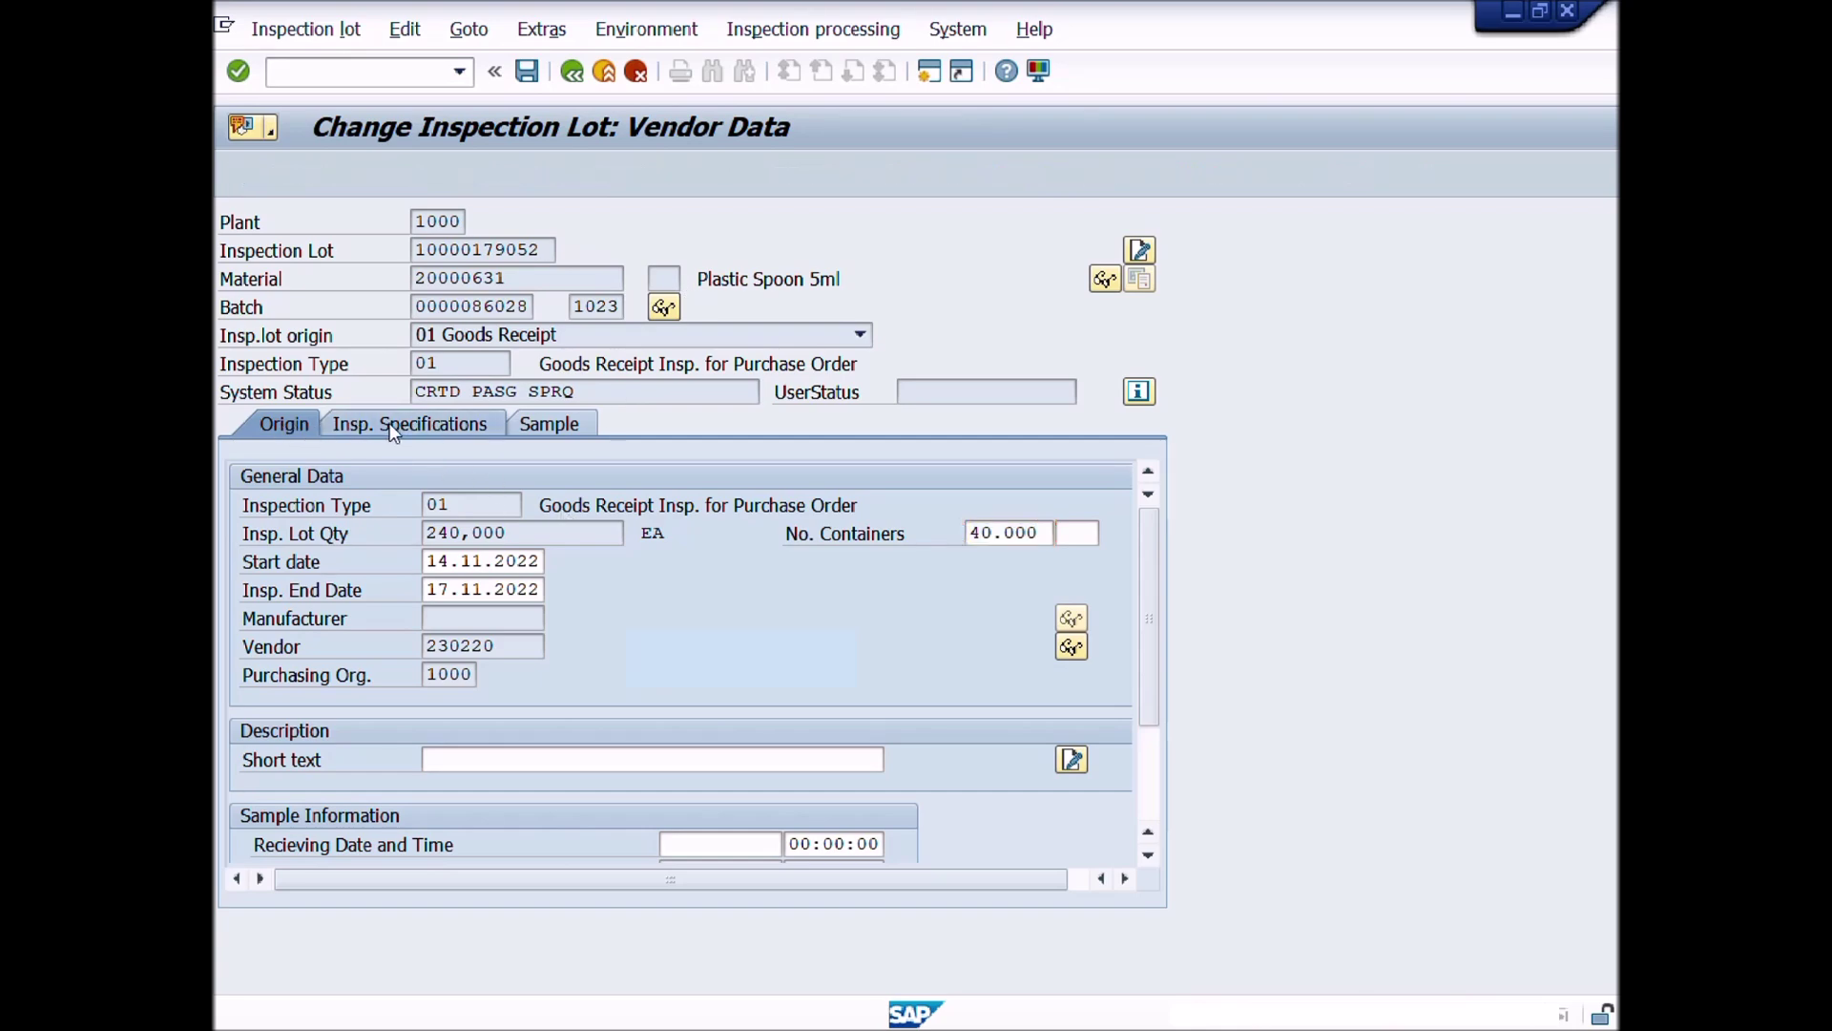
click(571, 424)
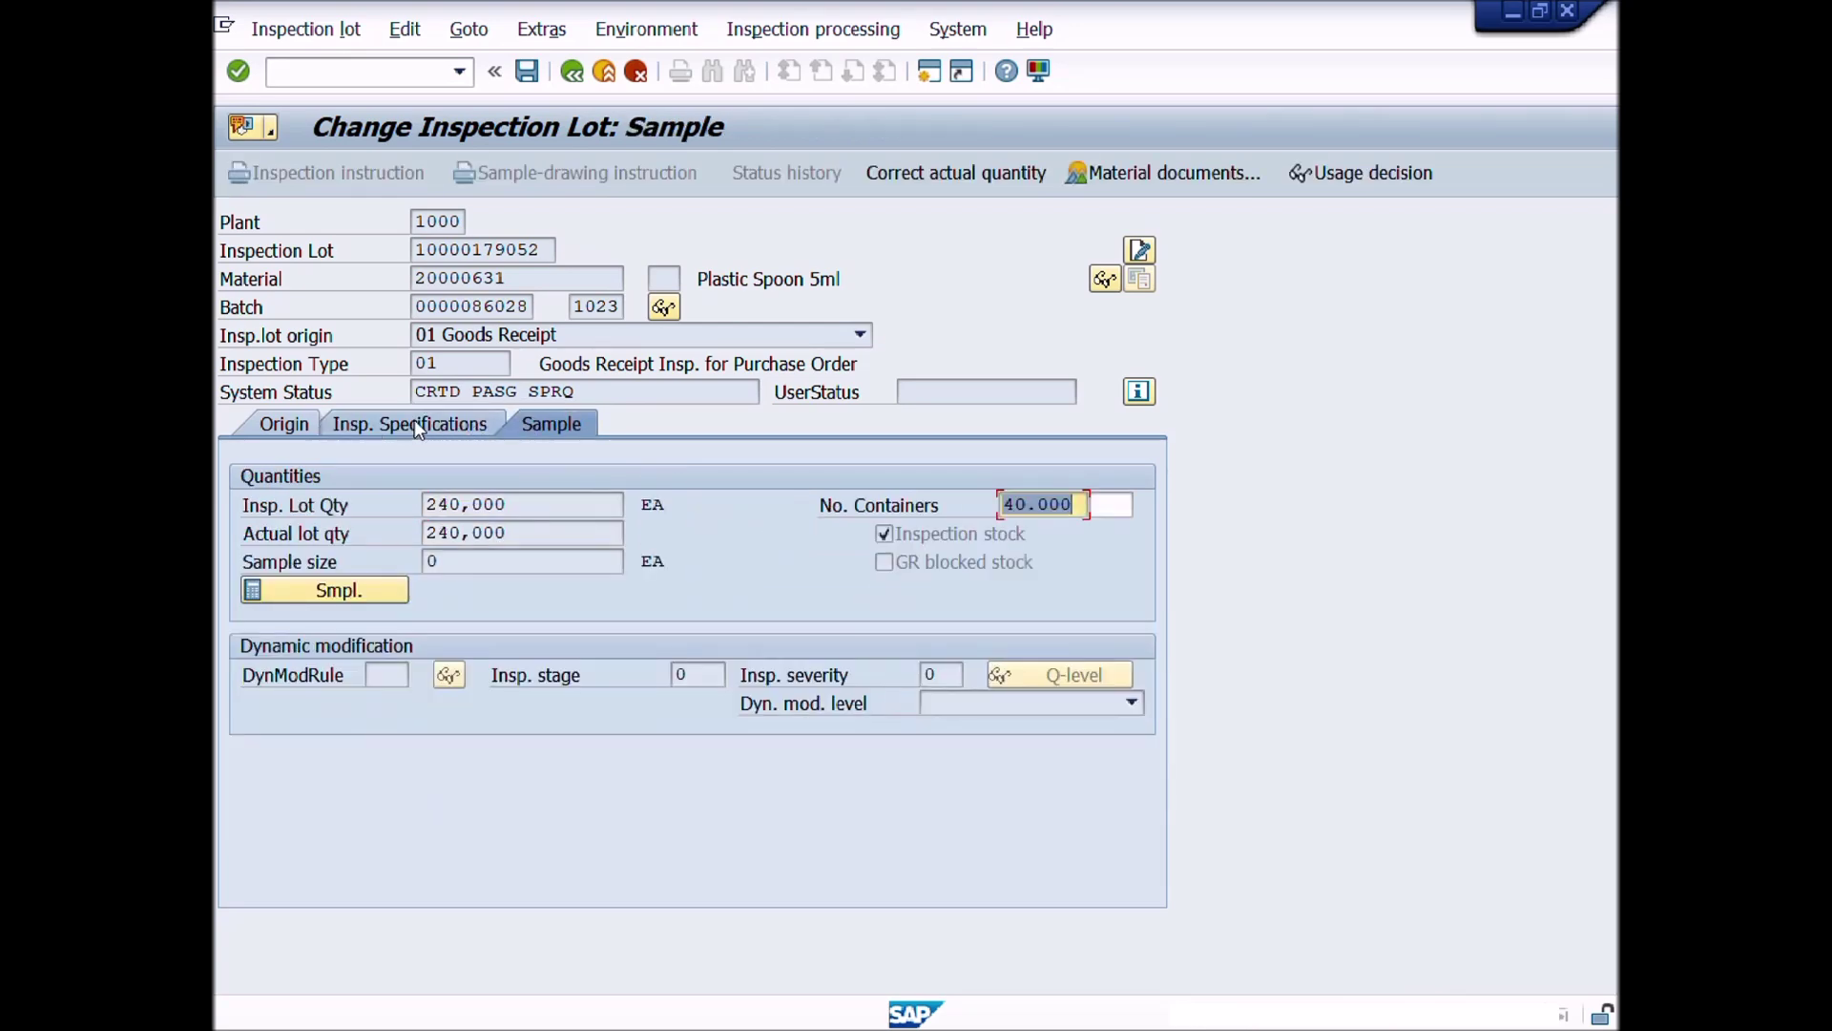
click(435, 422)
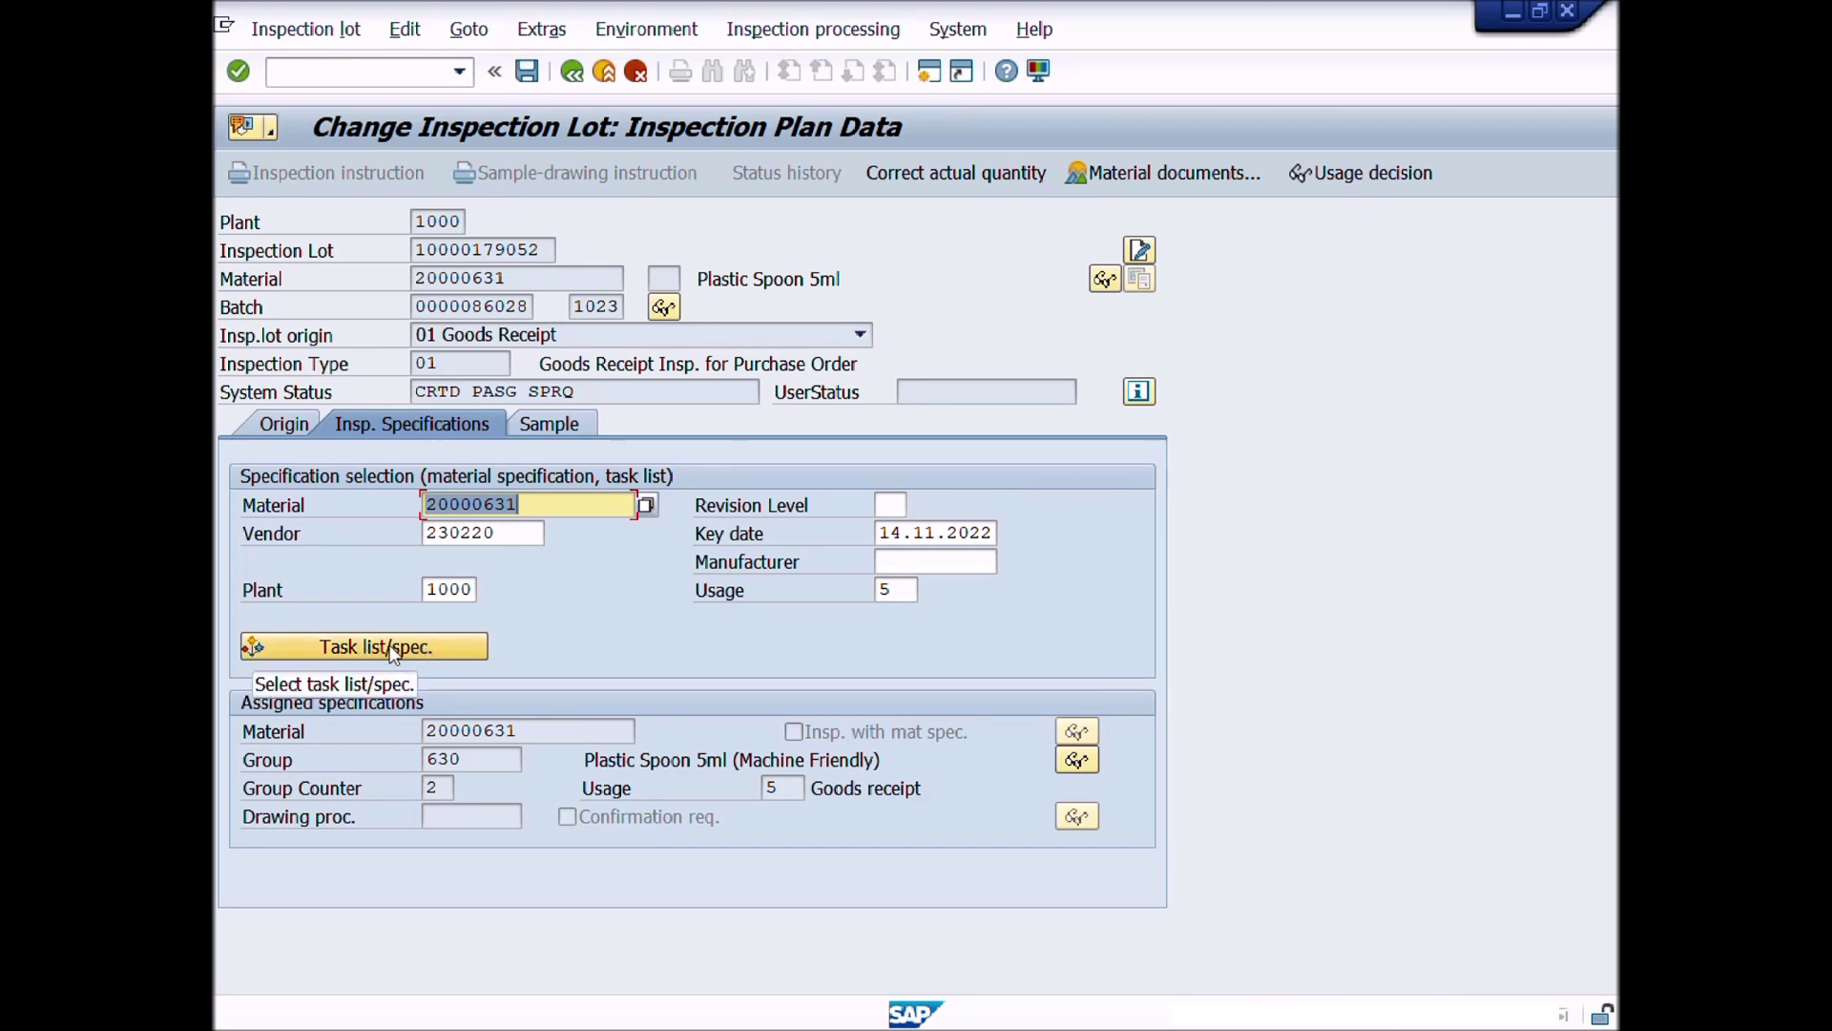
click(448, 647)
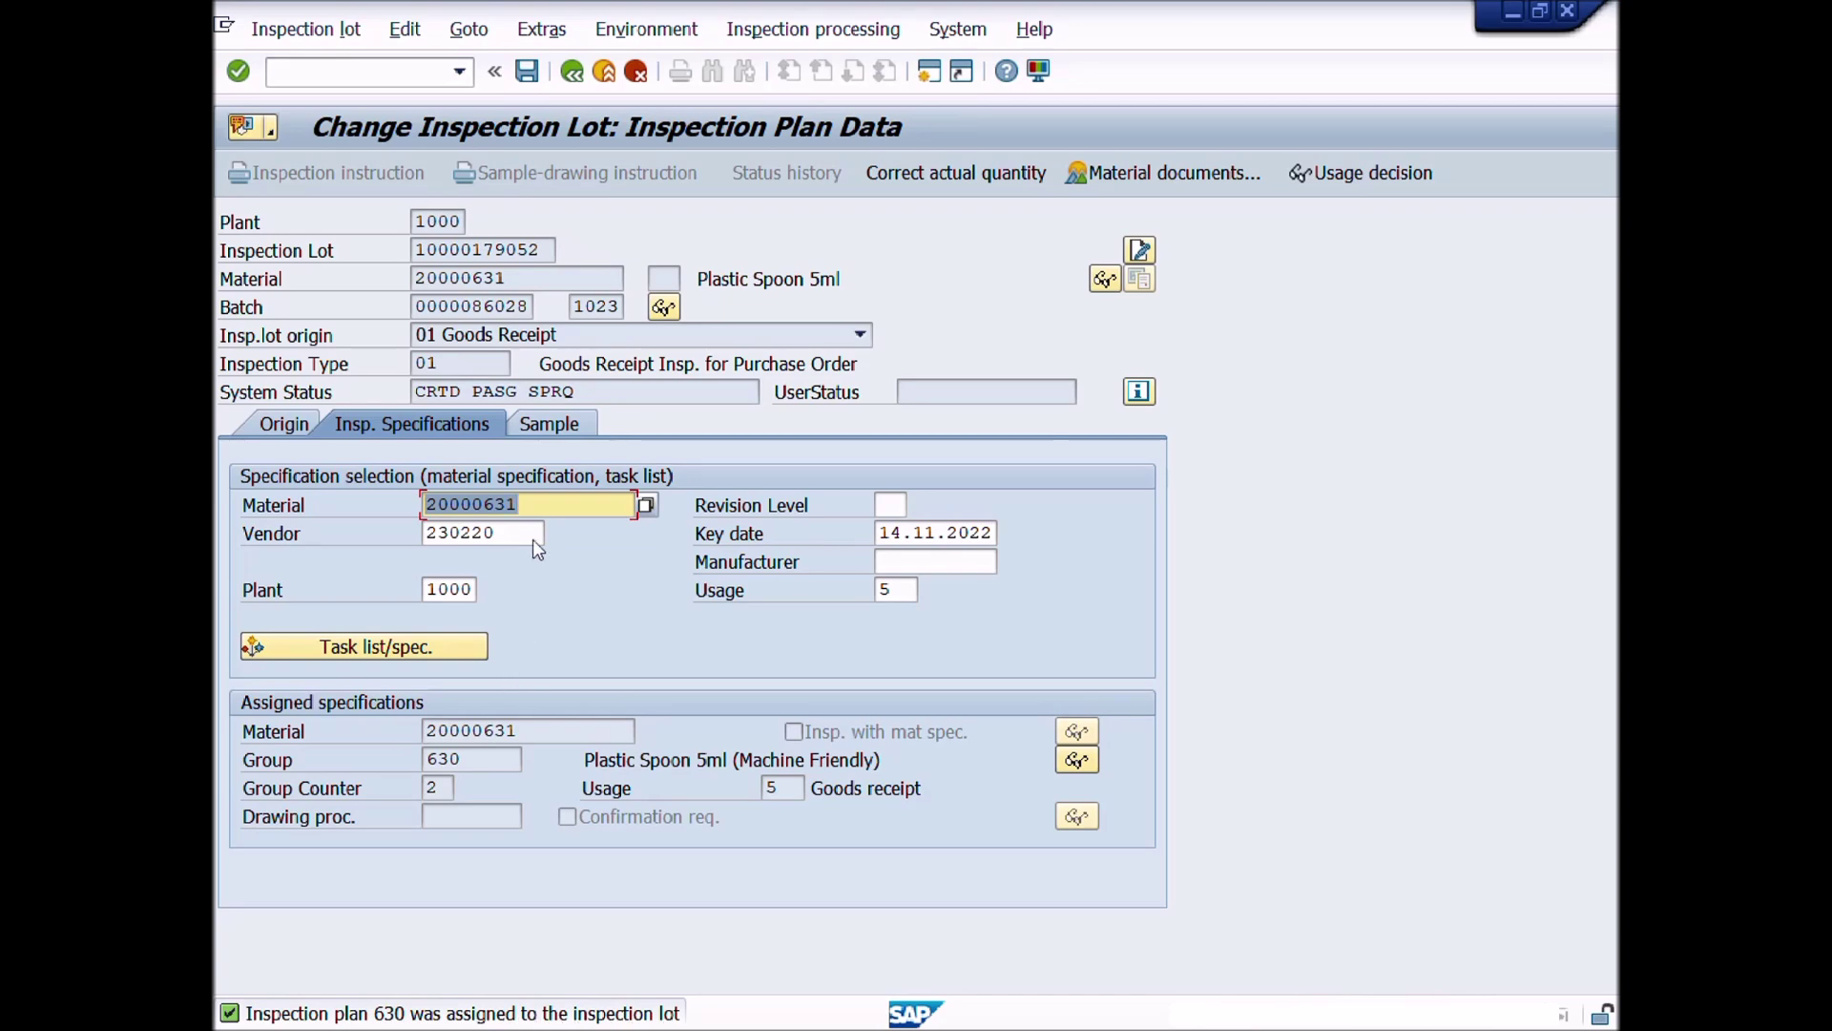
click(563, 423)
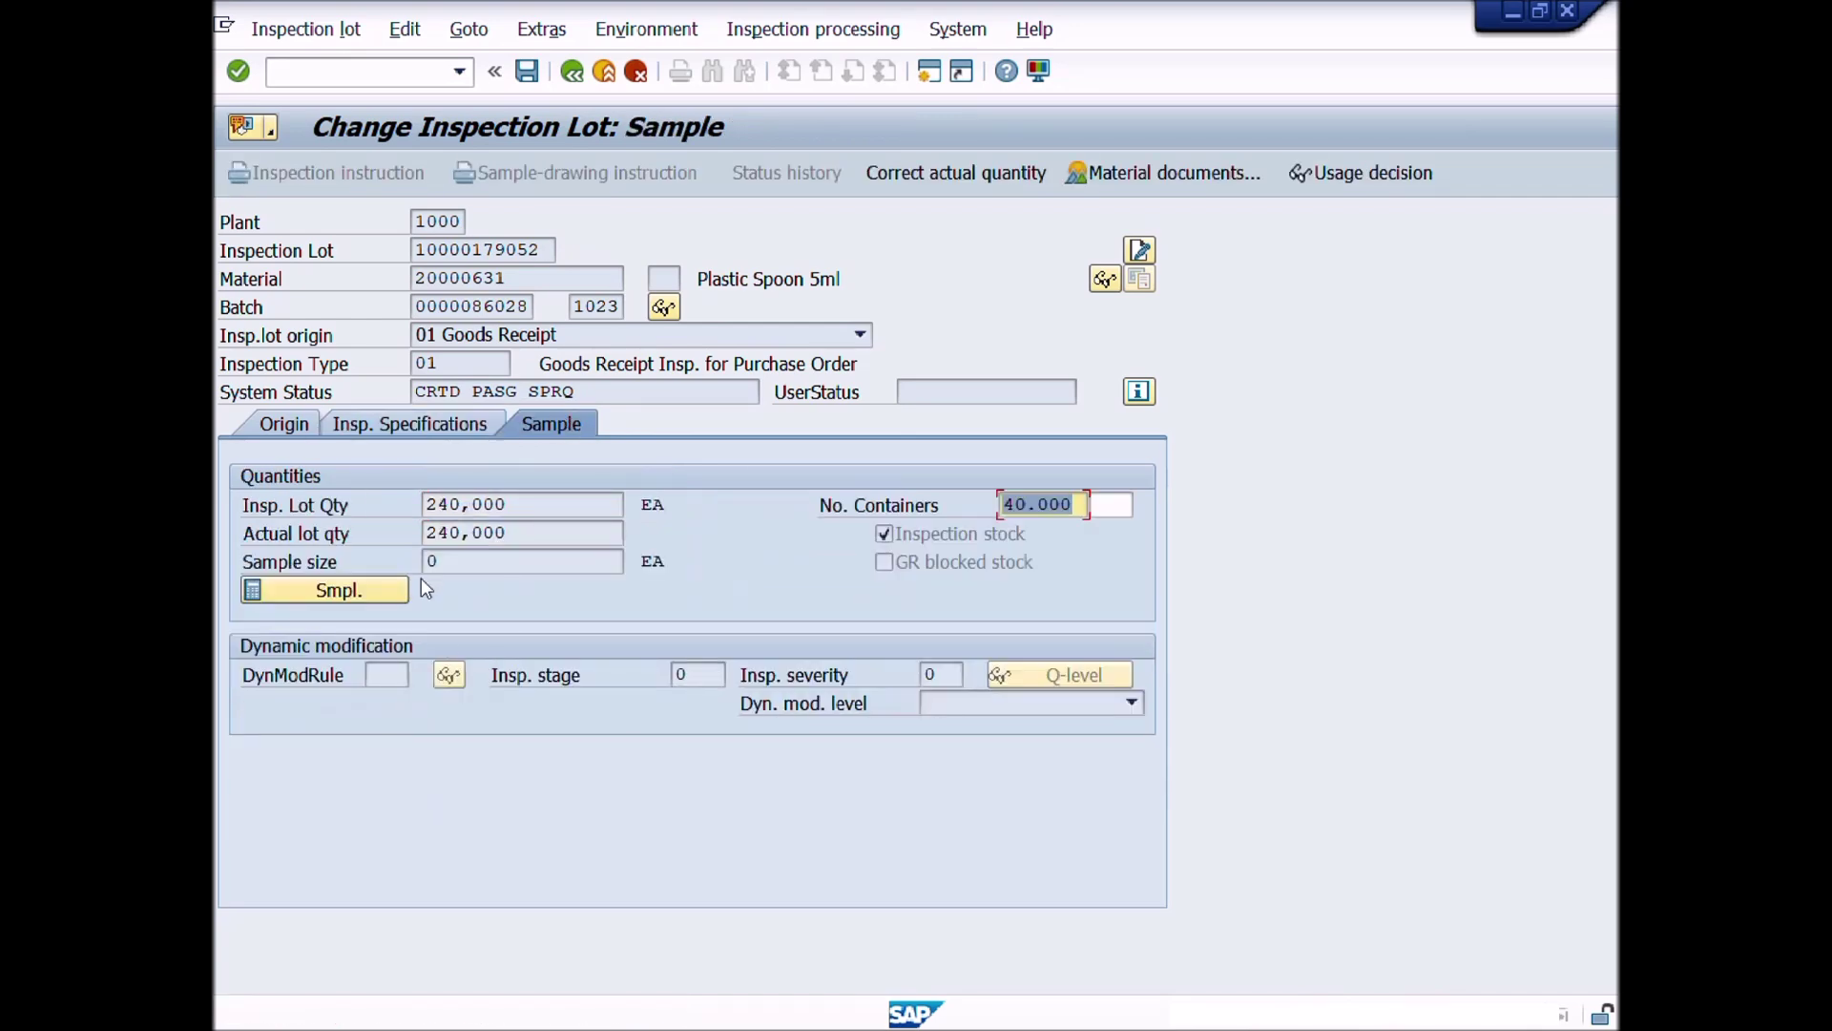
Step: Calculate the lot's sample size as 25 and save the inspection lot
click(482, 563)
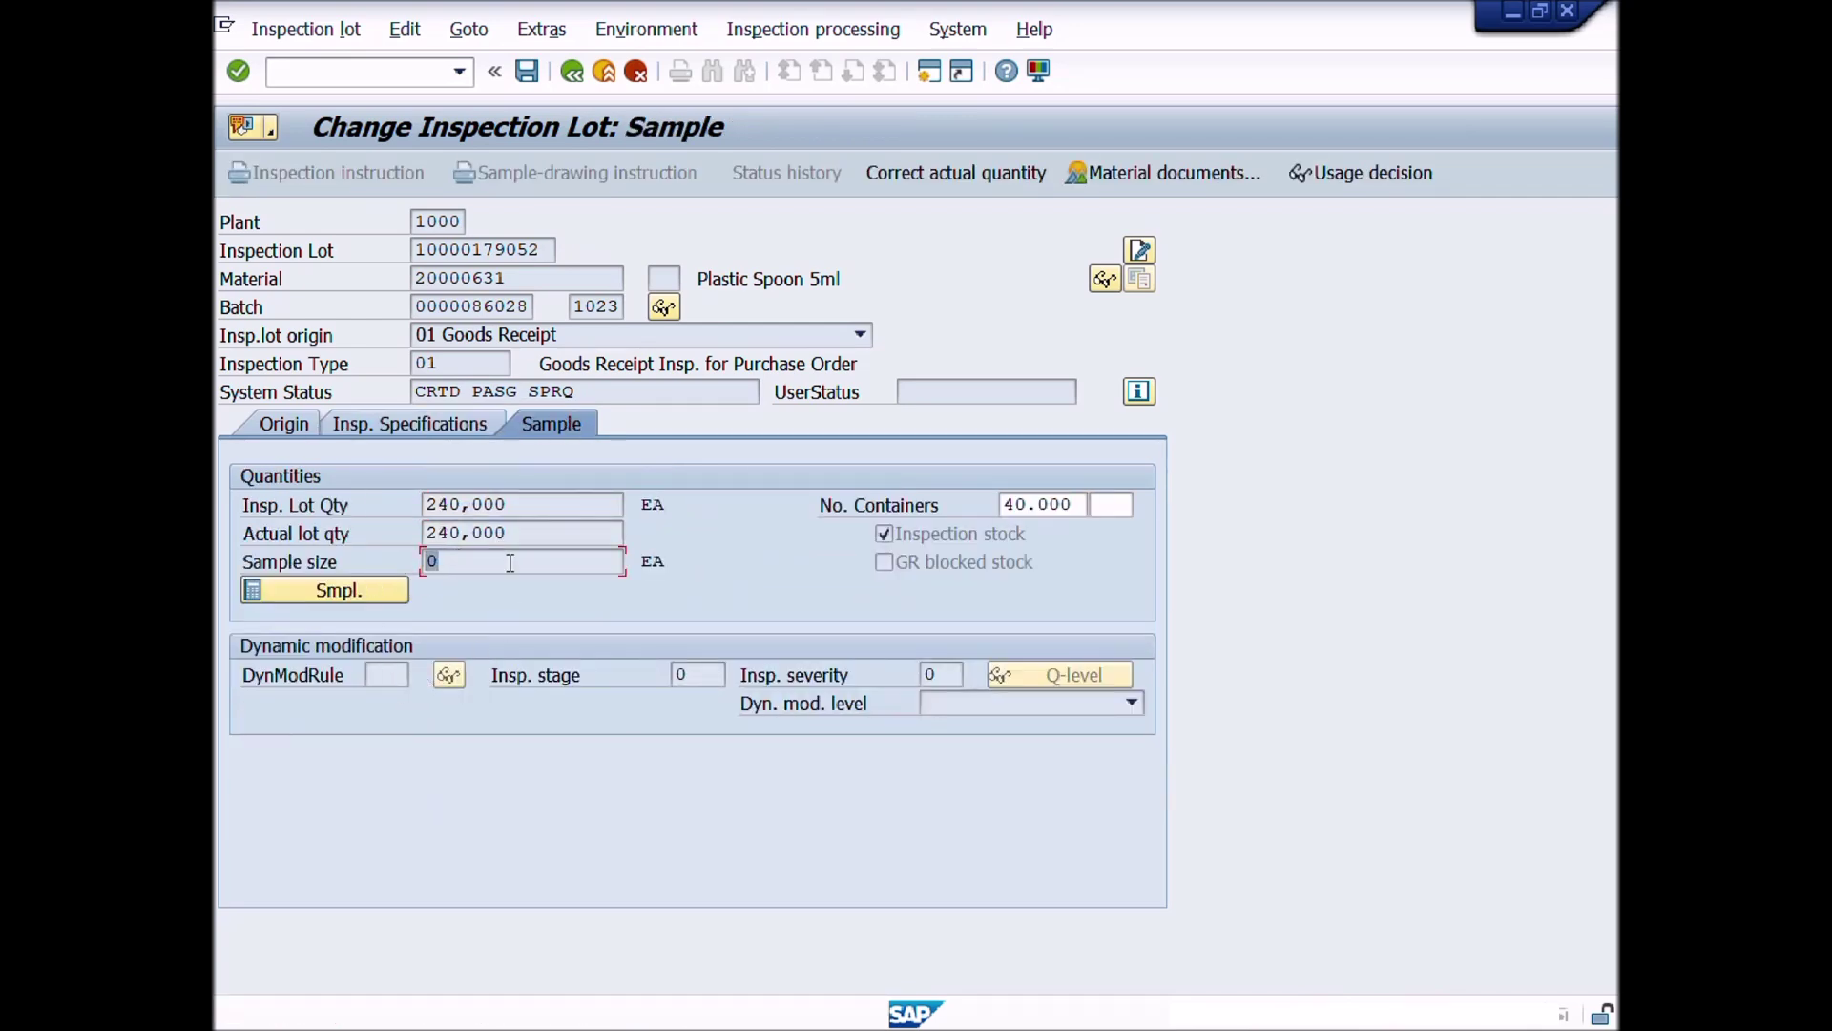
drag(505, 572, 431, 565)
click(485, 563)
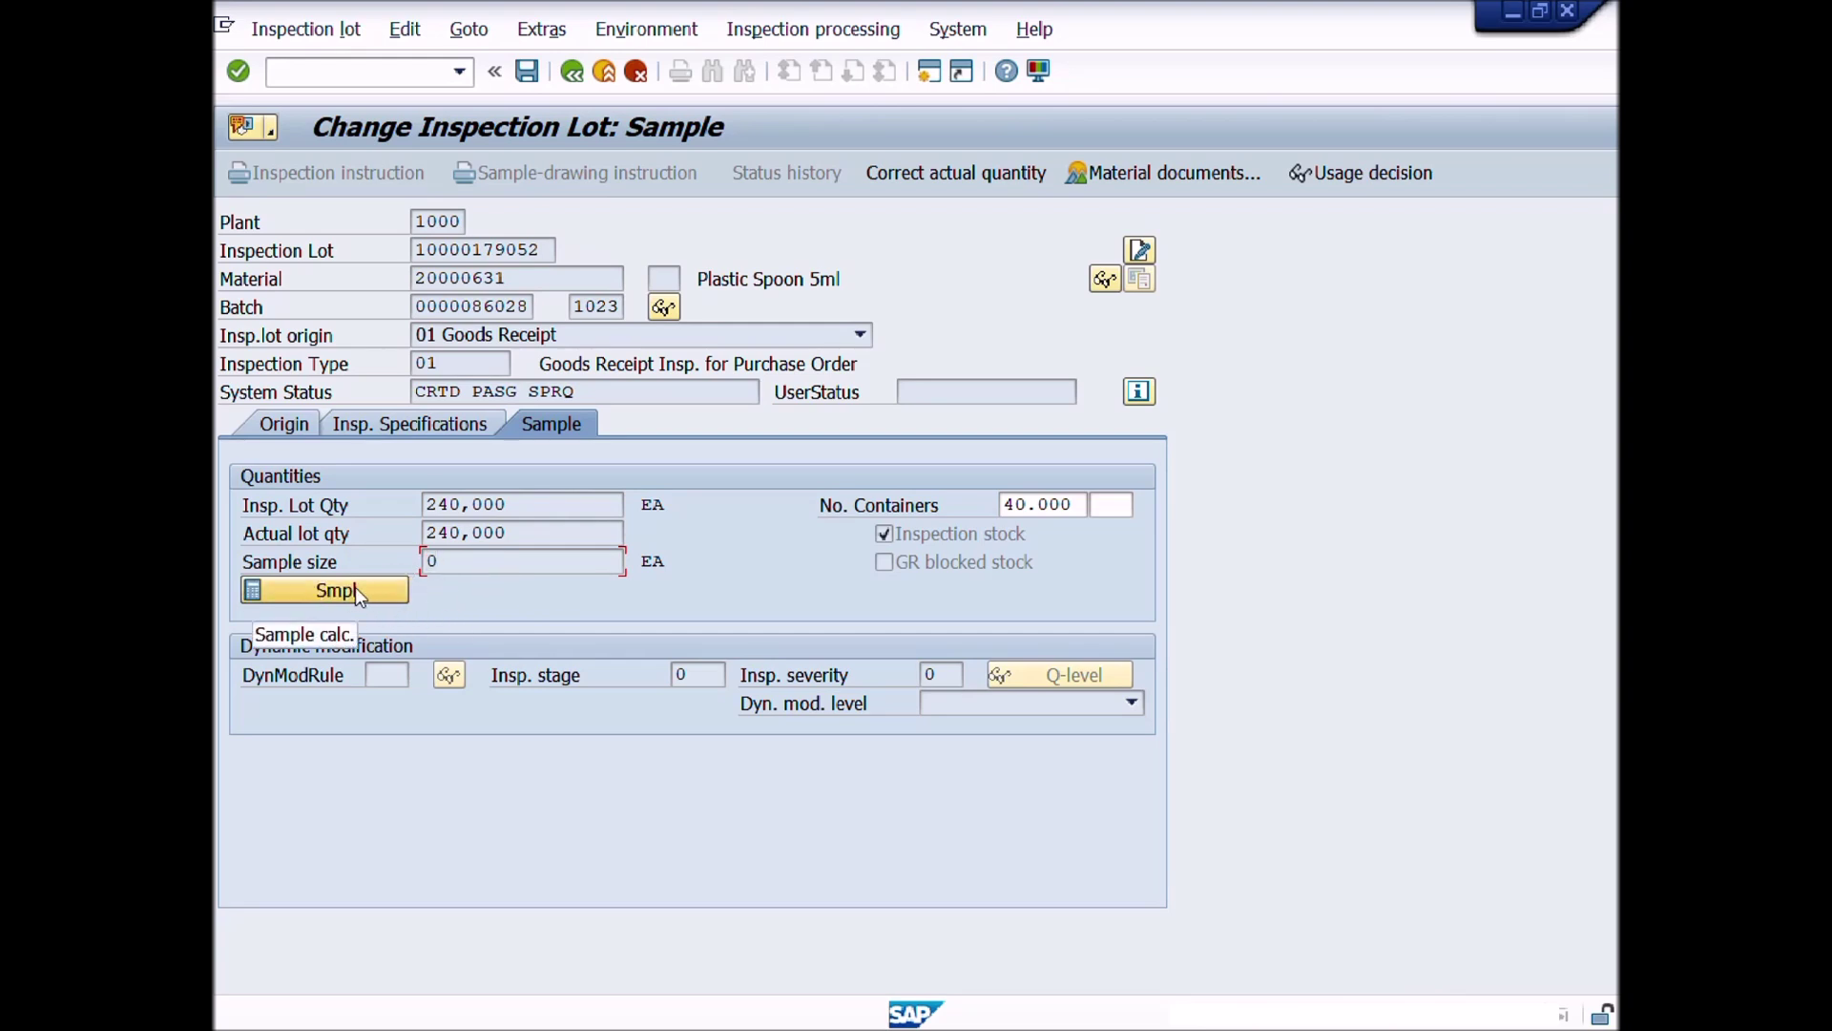
click(379, 592)
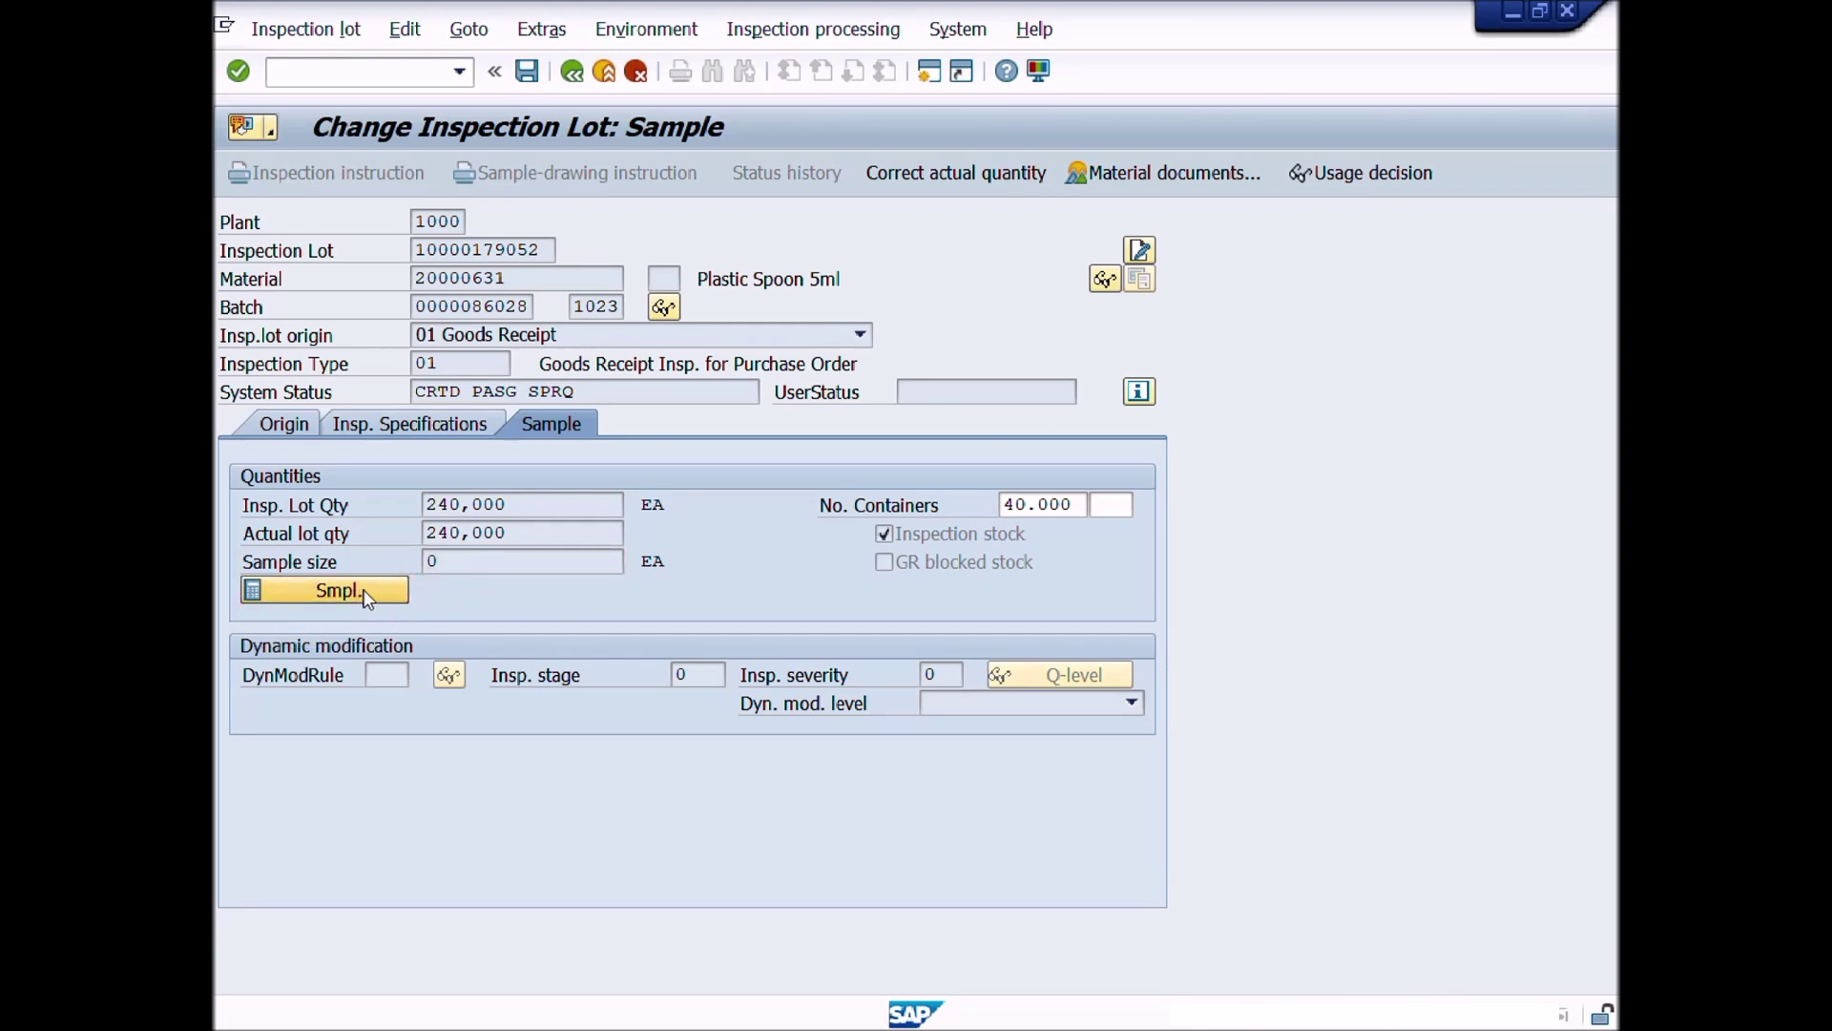
double_click(472, 563)
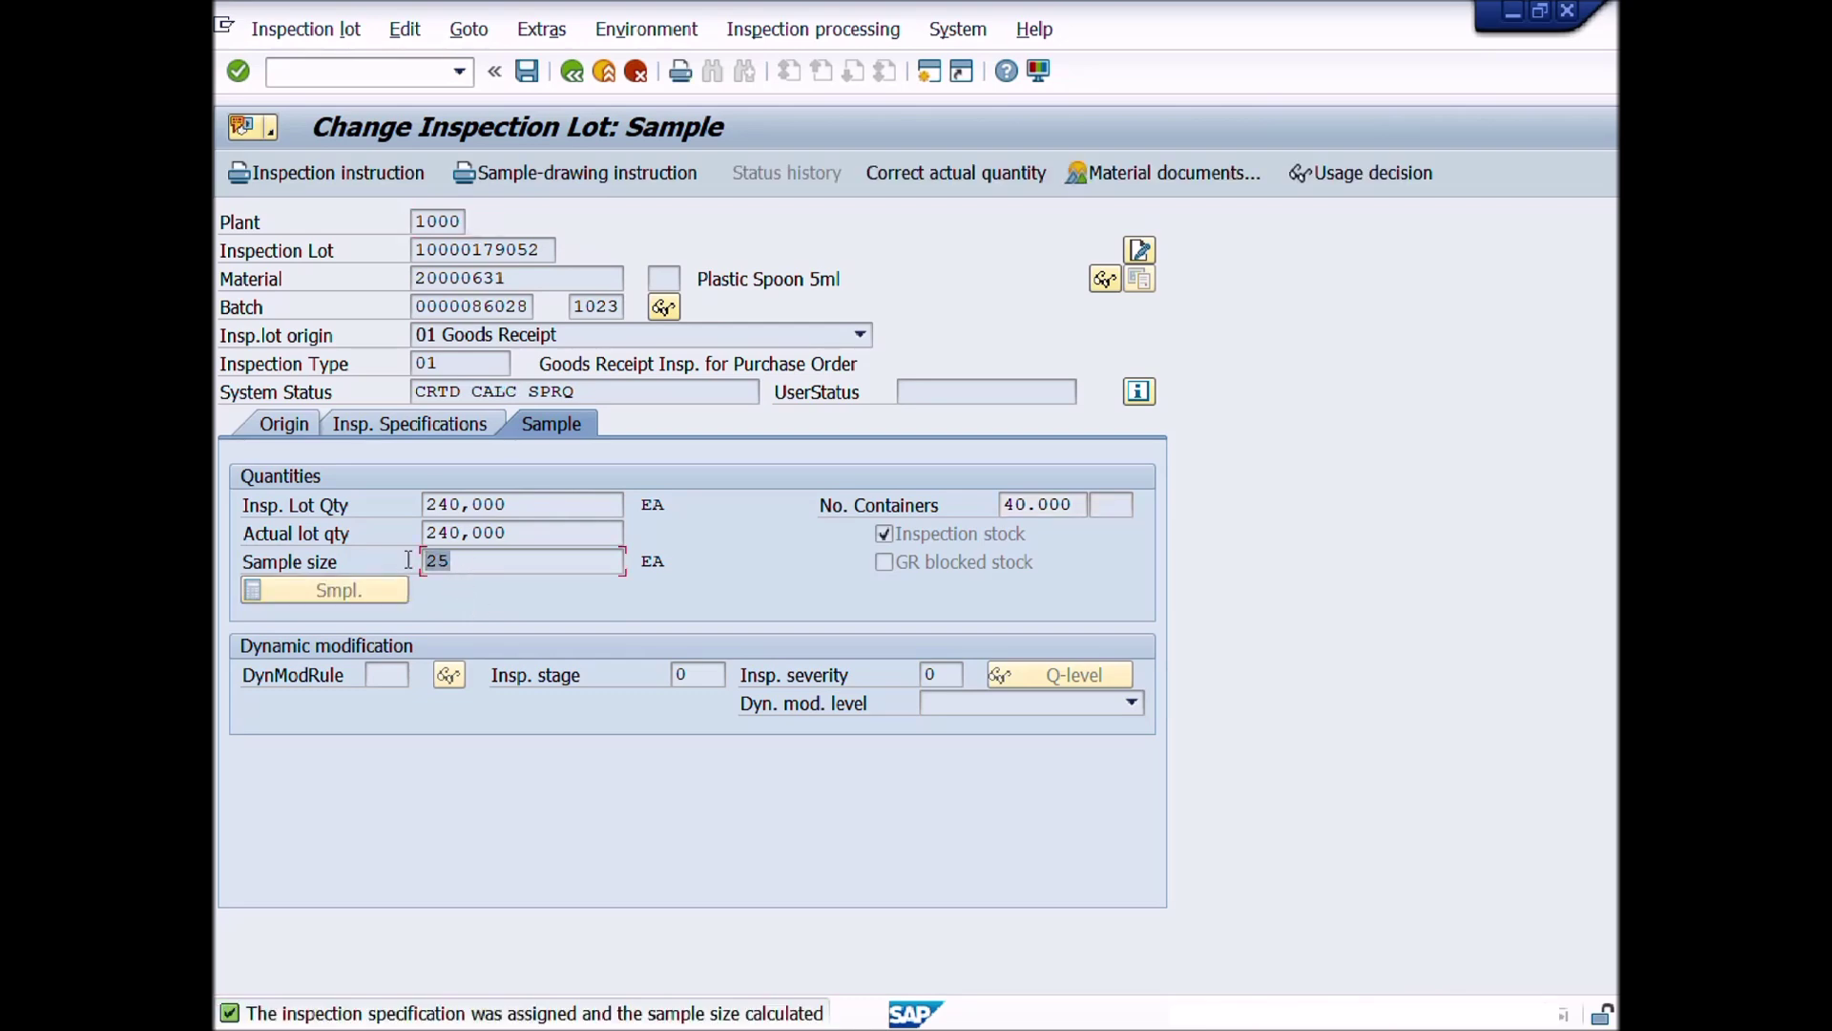
click(495, 566)
click(528, 73)
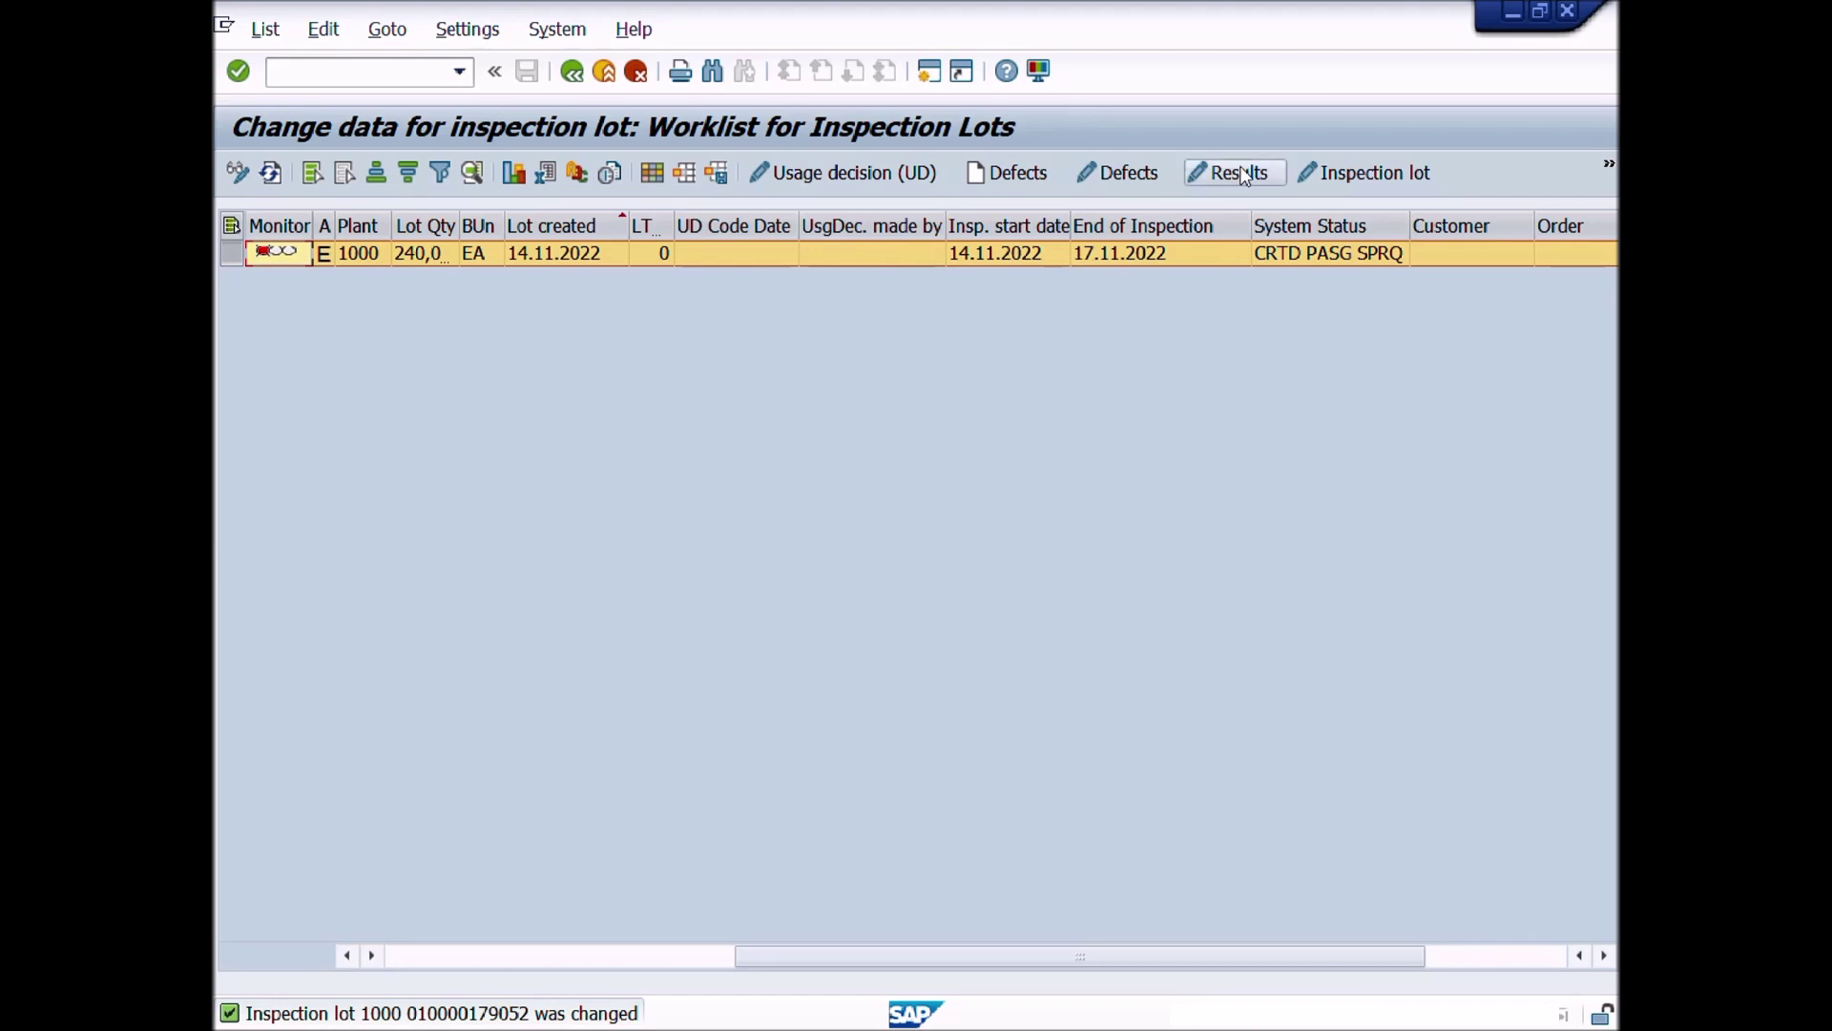
Step: Refresh the worklist to status REL CALC SPRQ and open results recording
click(271, 175)
click(1302, 254)
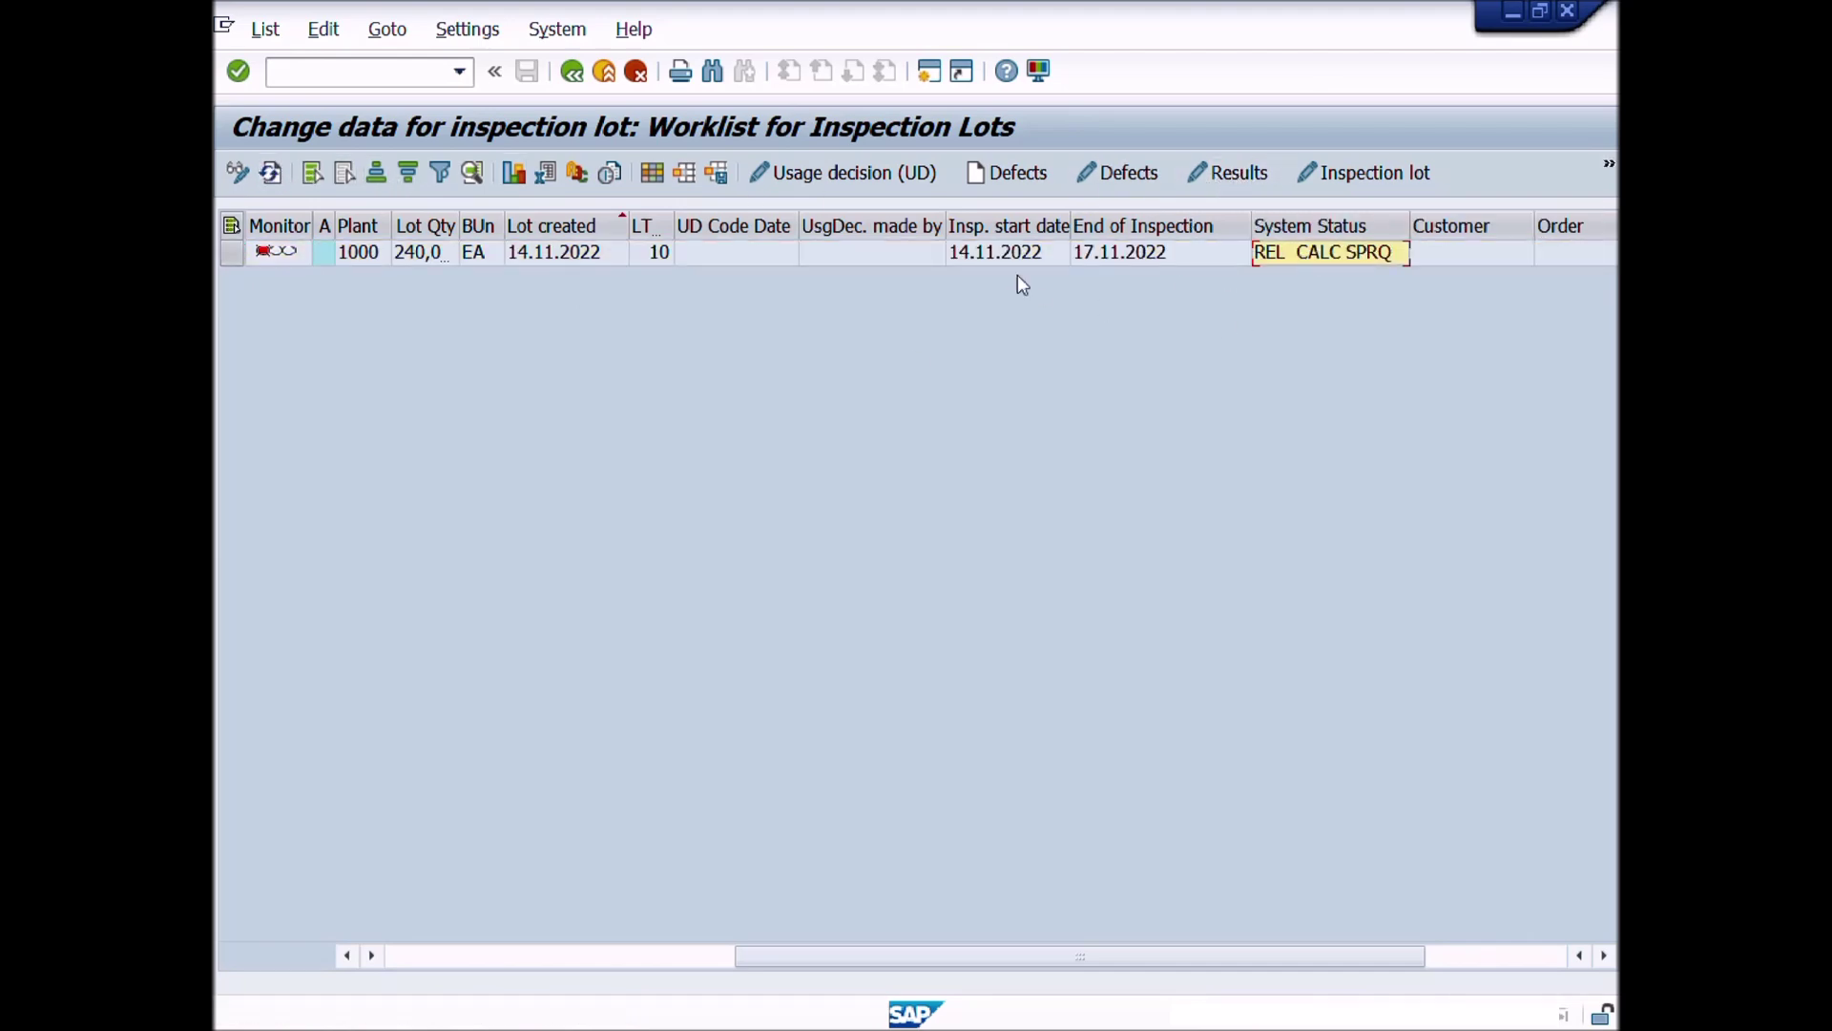
click(1234, 176)
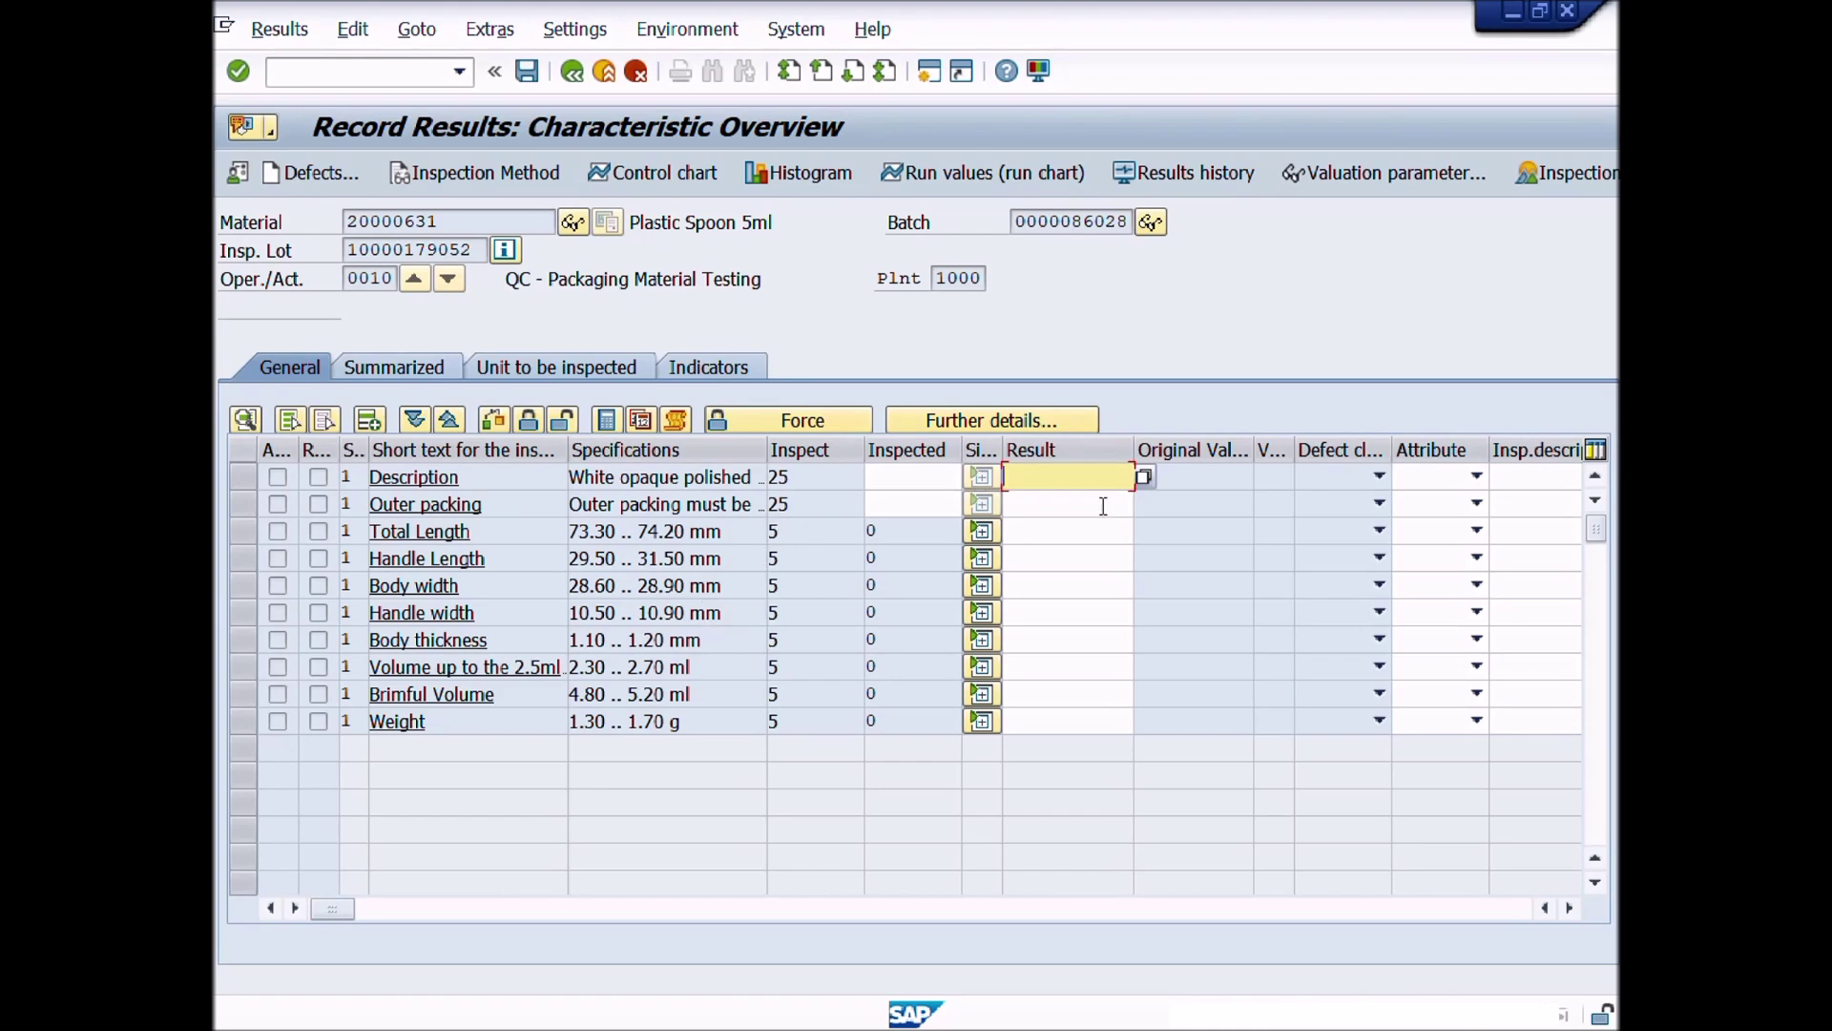
key(Down)
key(Down)
key(Down)
key(Down)
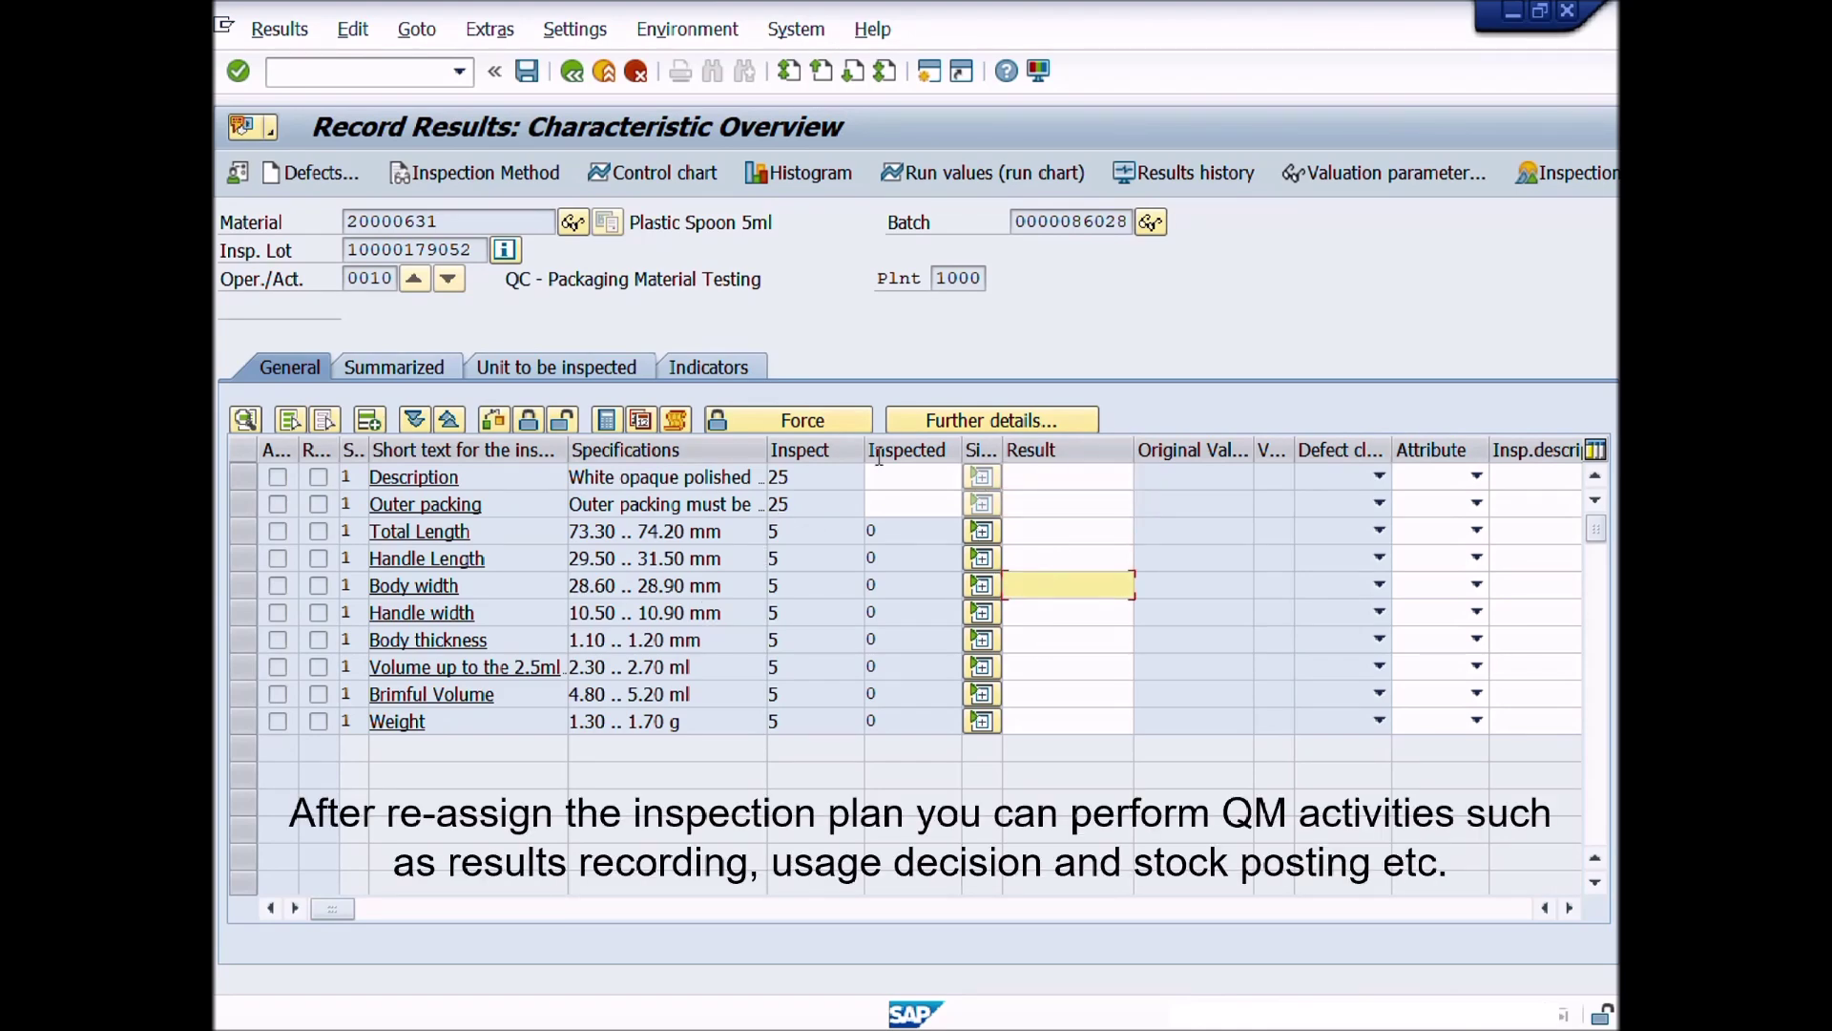
click(573, 74)
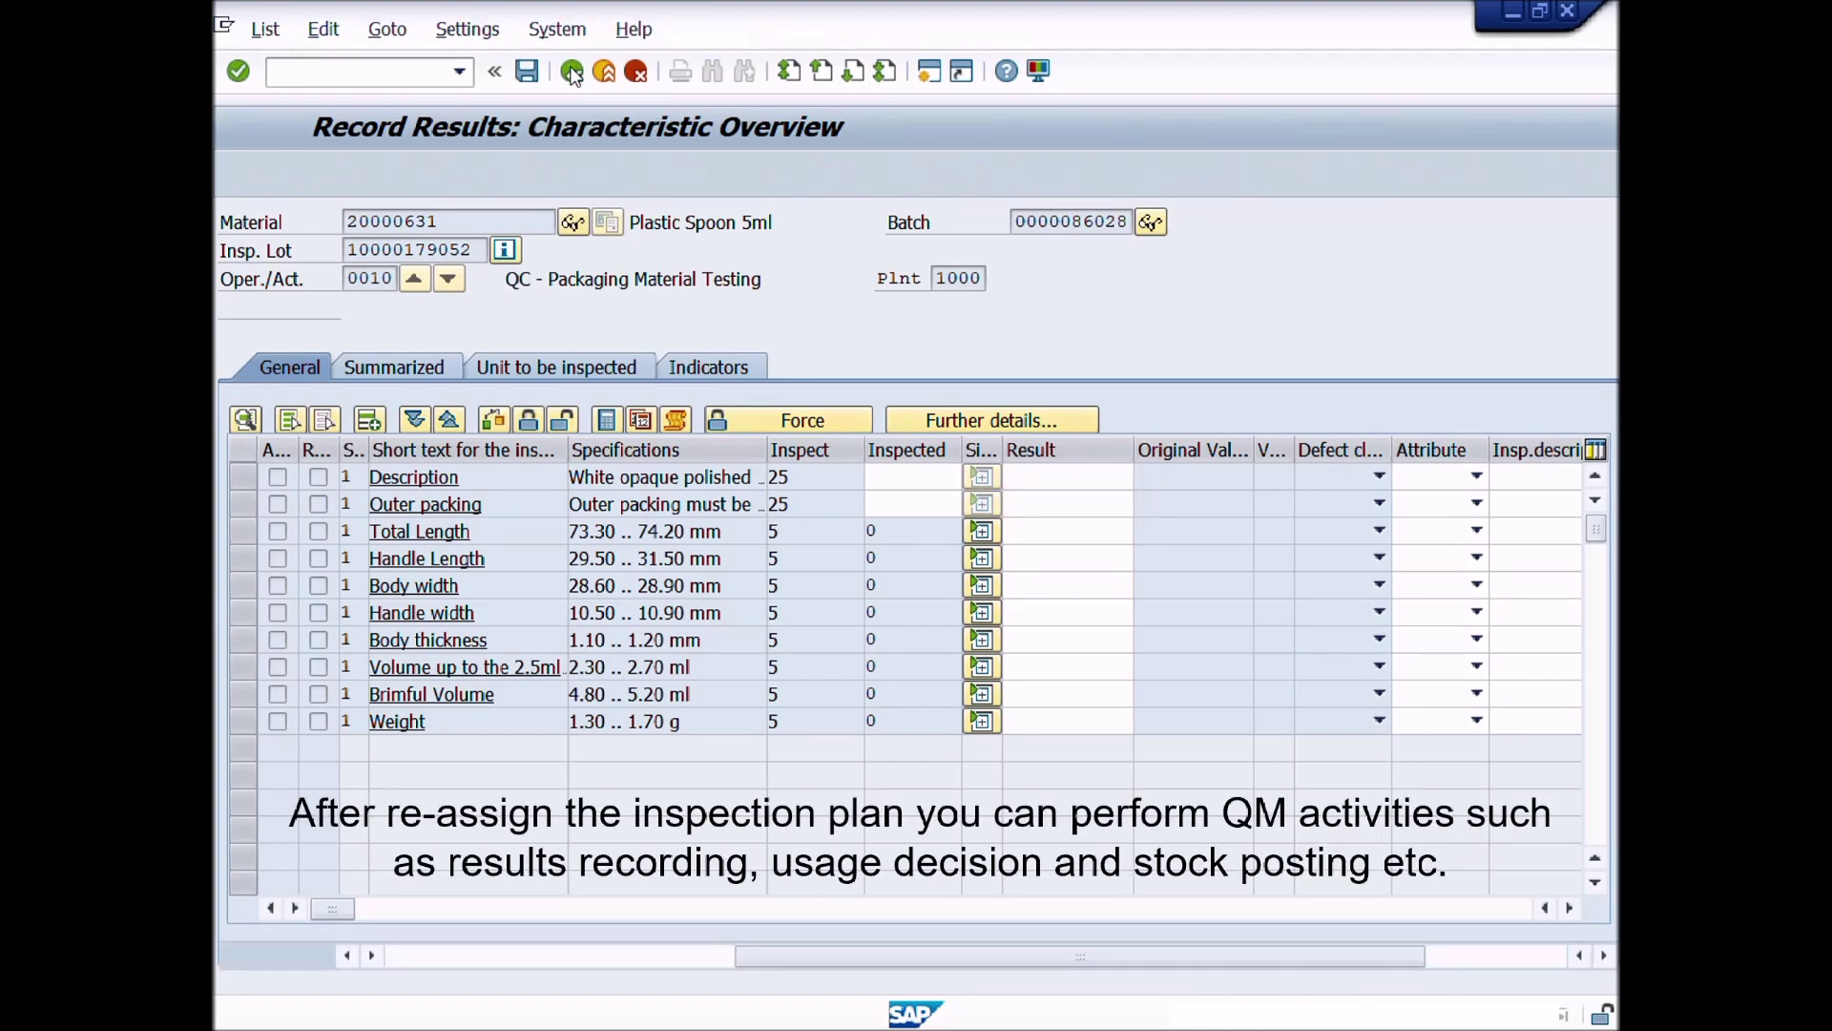